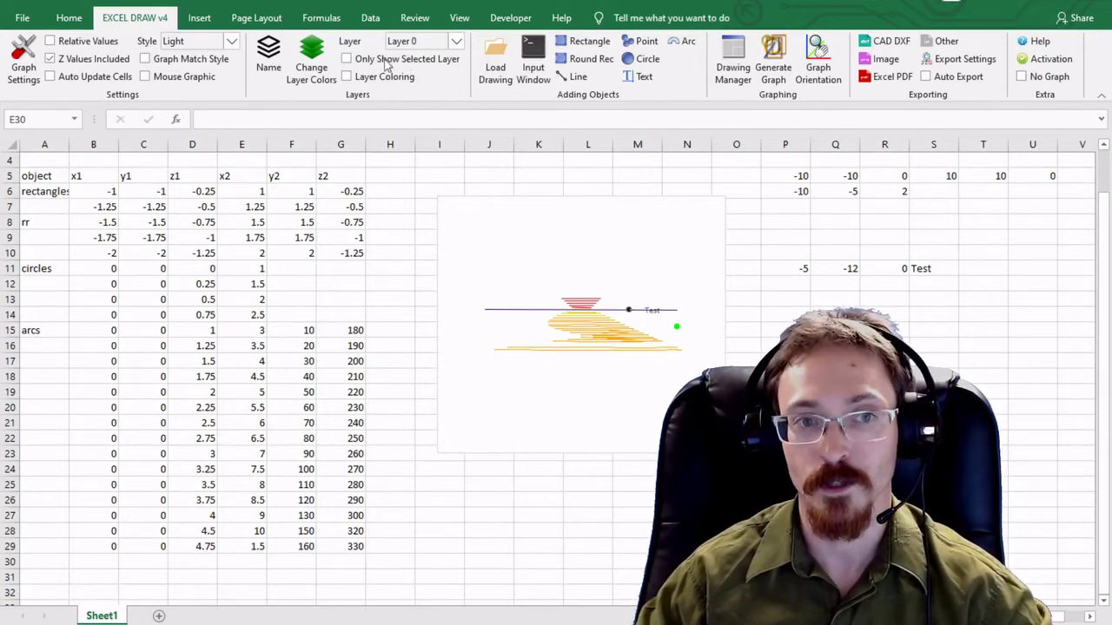
Open the graph settings and review the chart name and the available point format coordinate orders
click(25, 74)
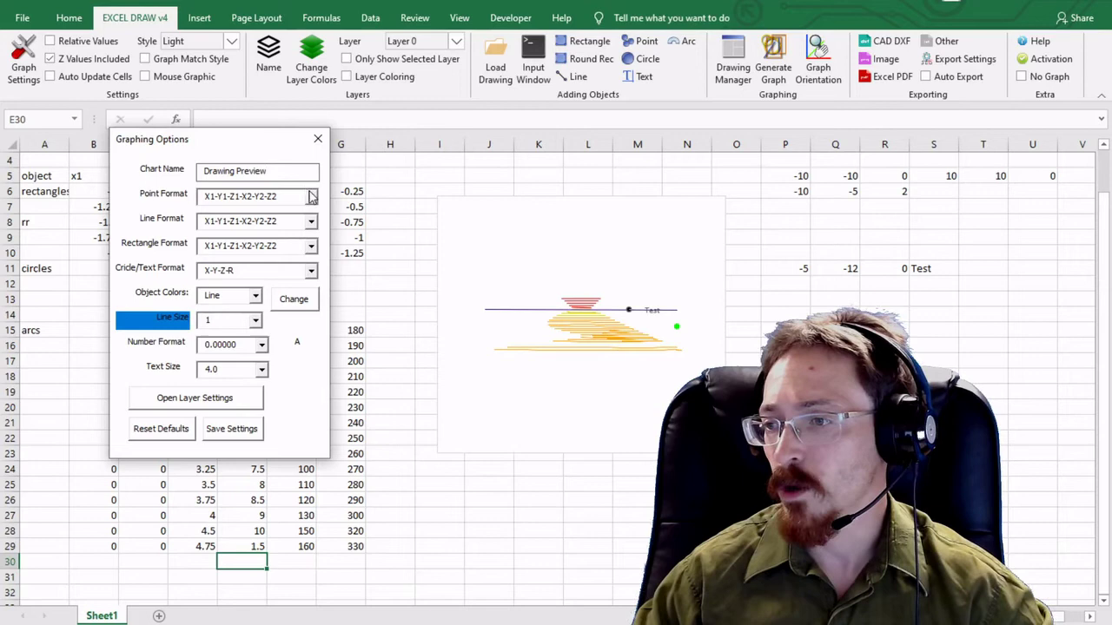
drag(293, 174, 200, 171)
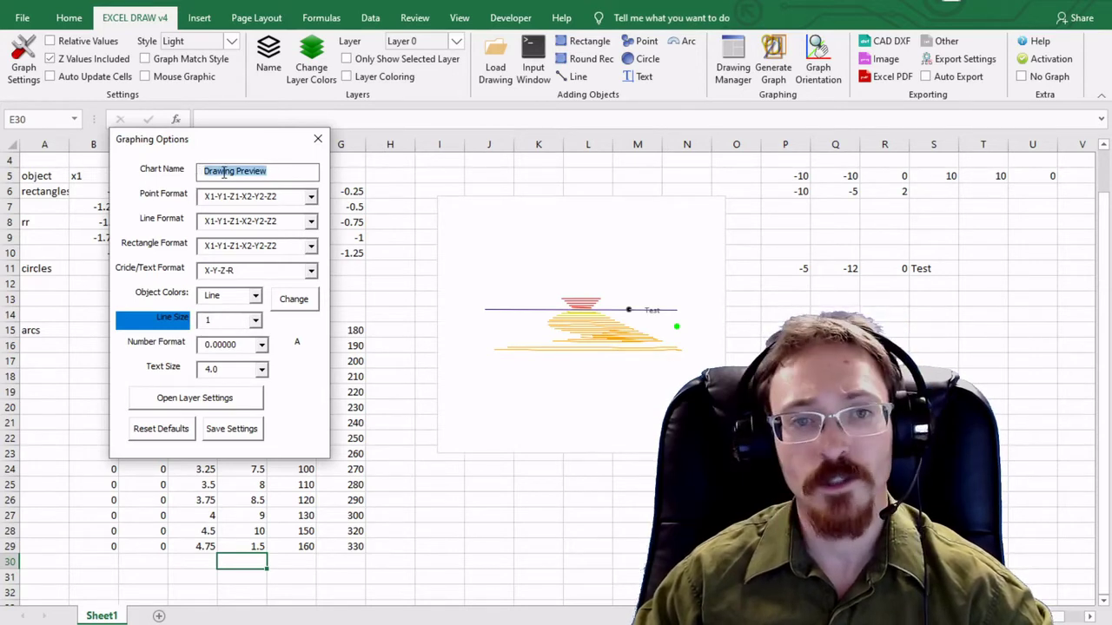
click(278, 172)
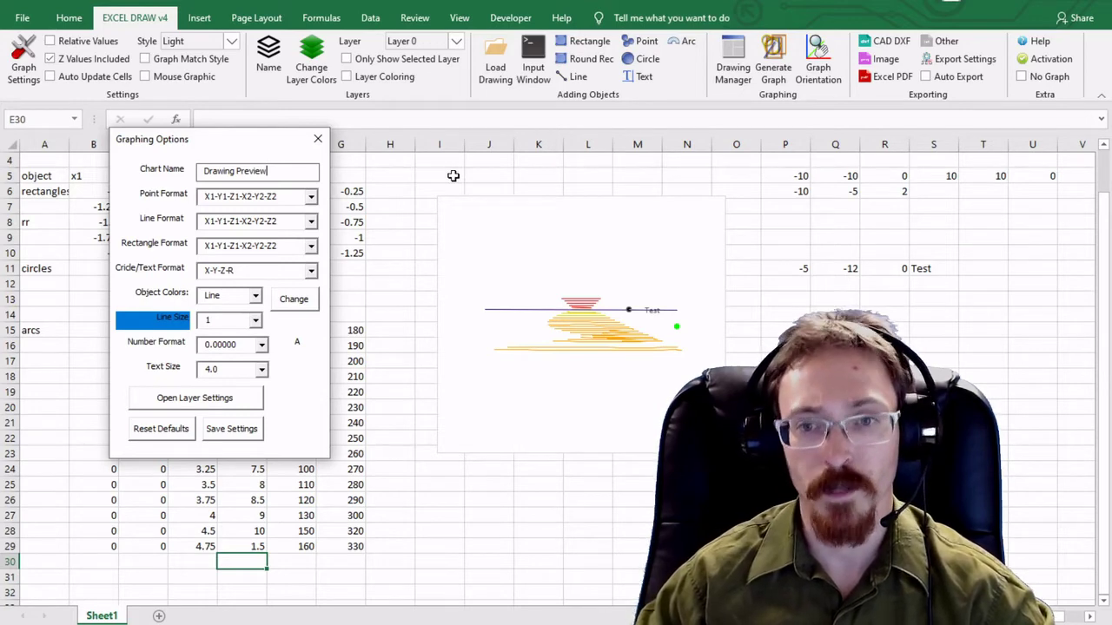
drag(285, 170, 194, 171)
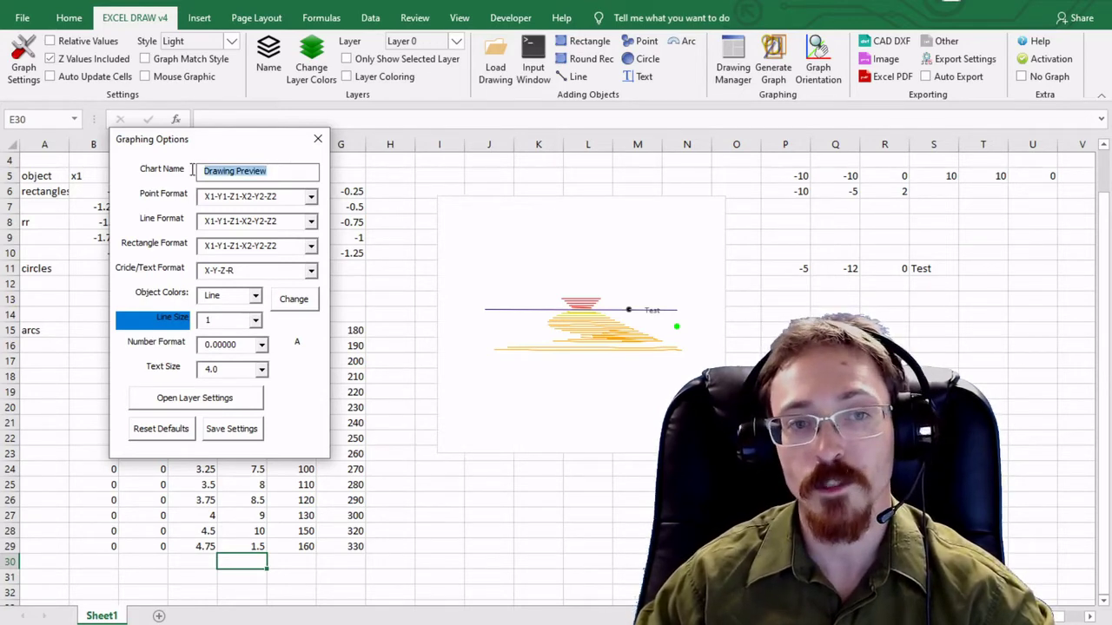
click(284, 172)
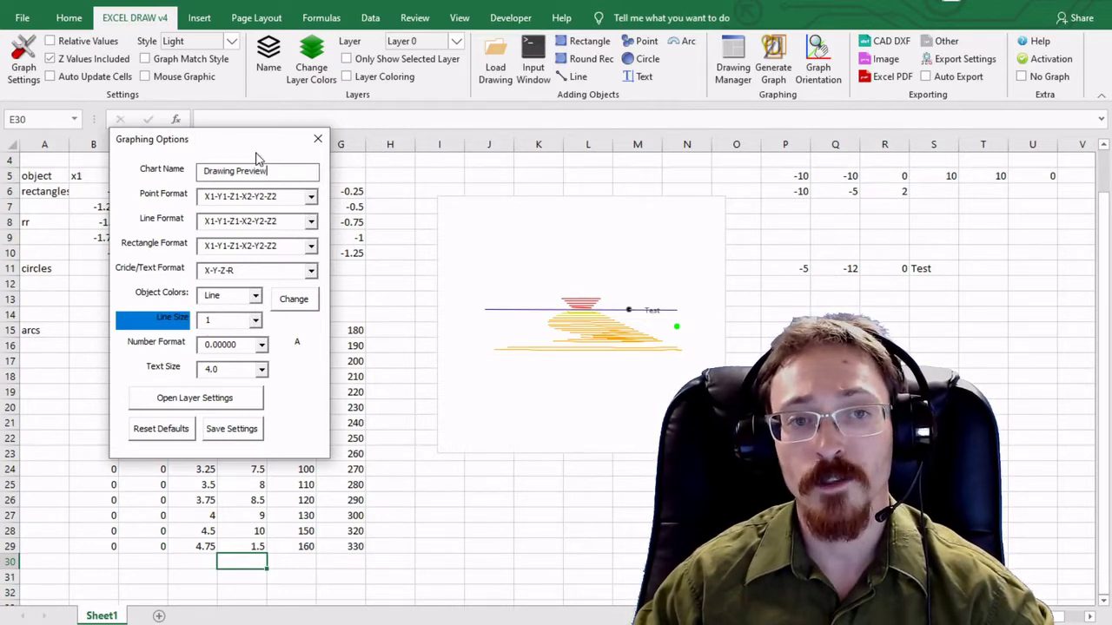
drag(229, 146, 408, 218)
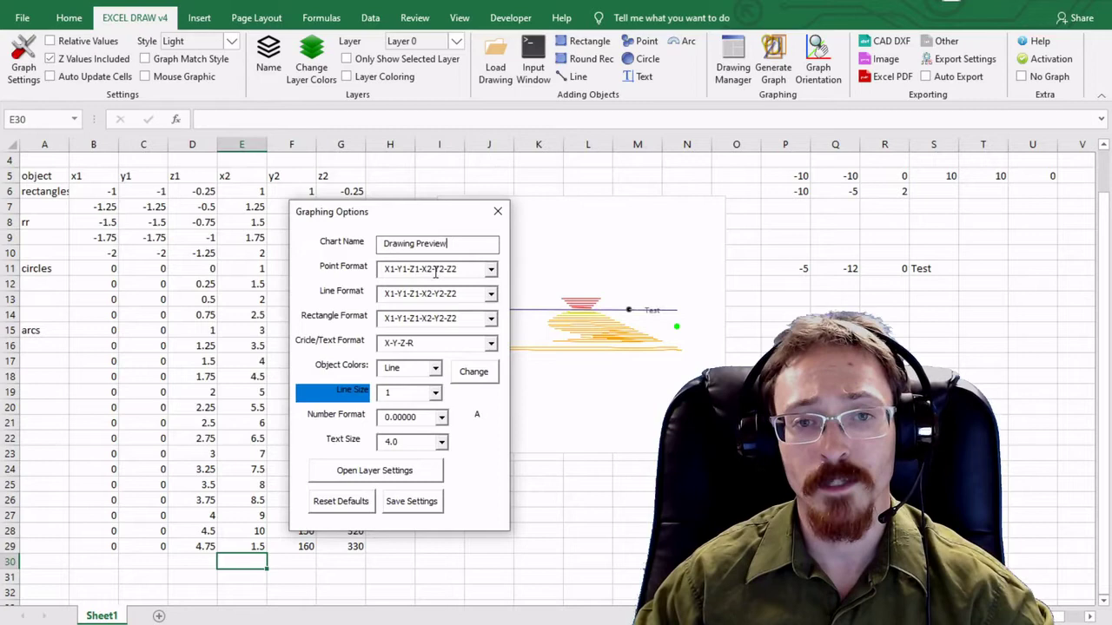
click(491, 270)
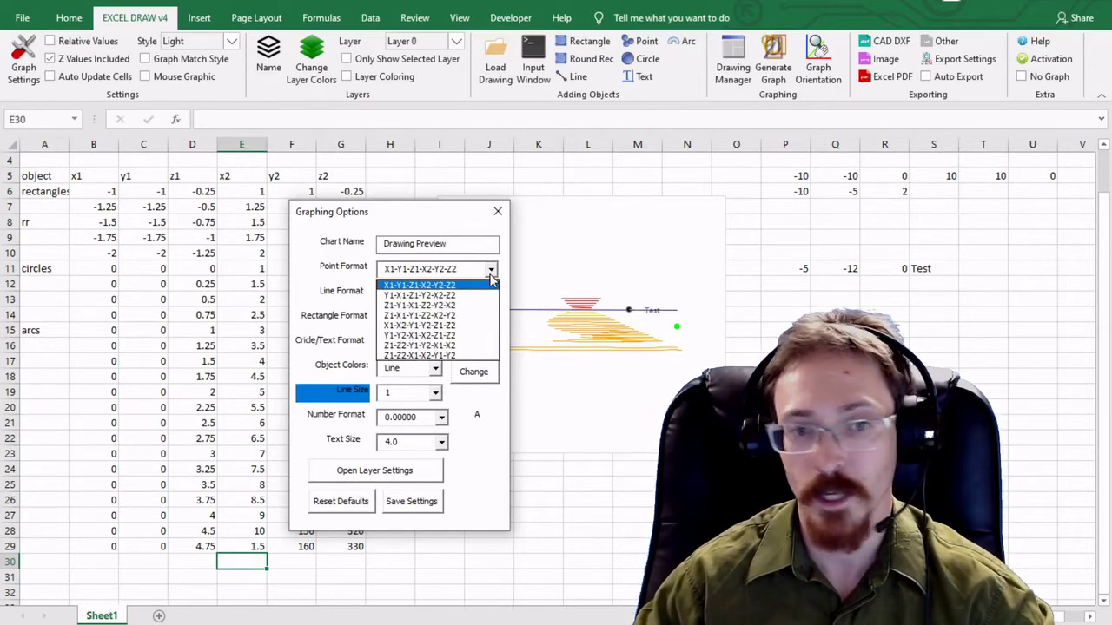
click(466, 236)
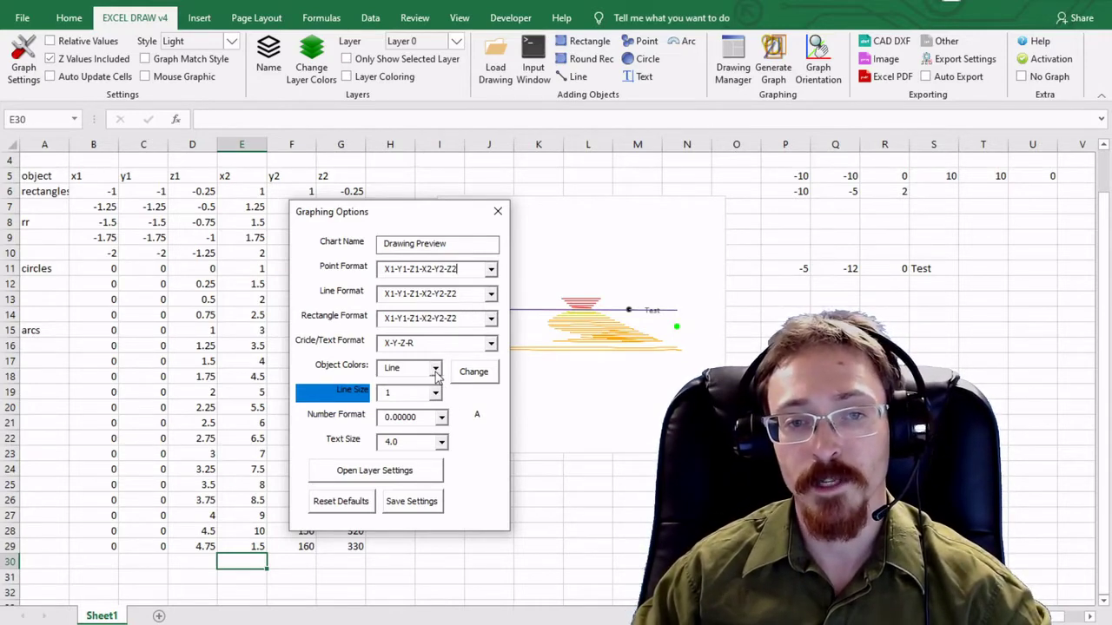
Change the rectangle object color to purple with red 176, green 92 and blue 243
click(436, 370)
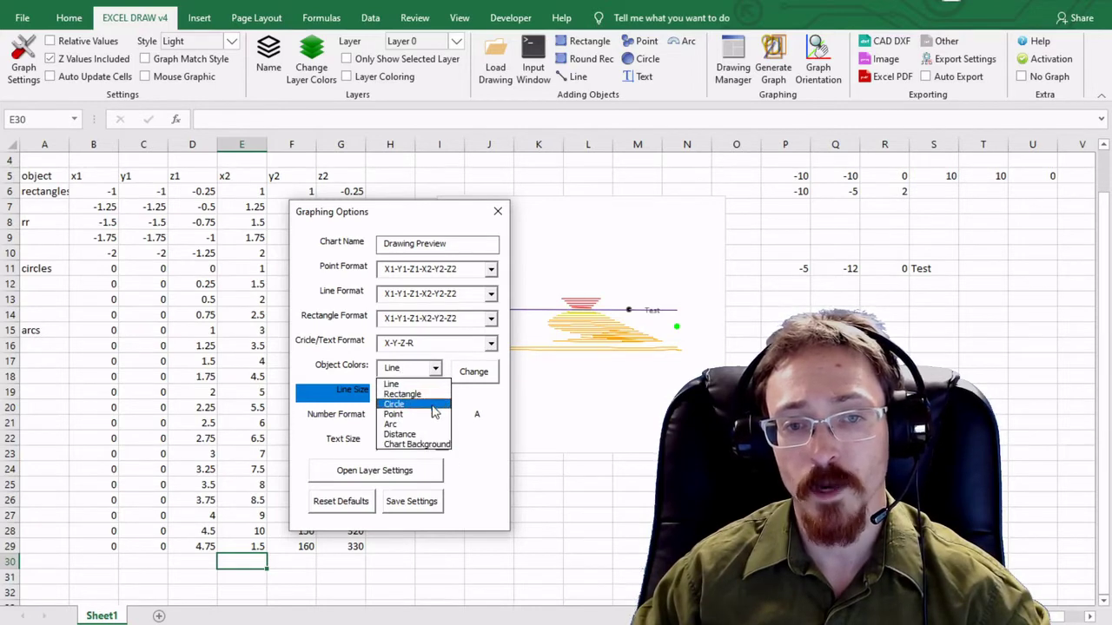
click(437, 395)
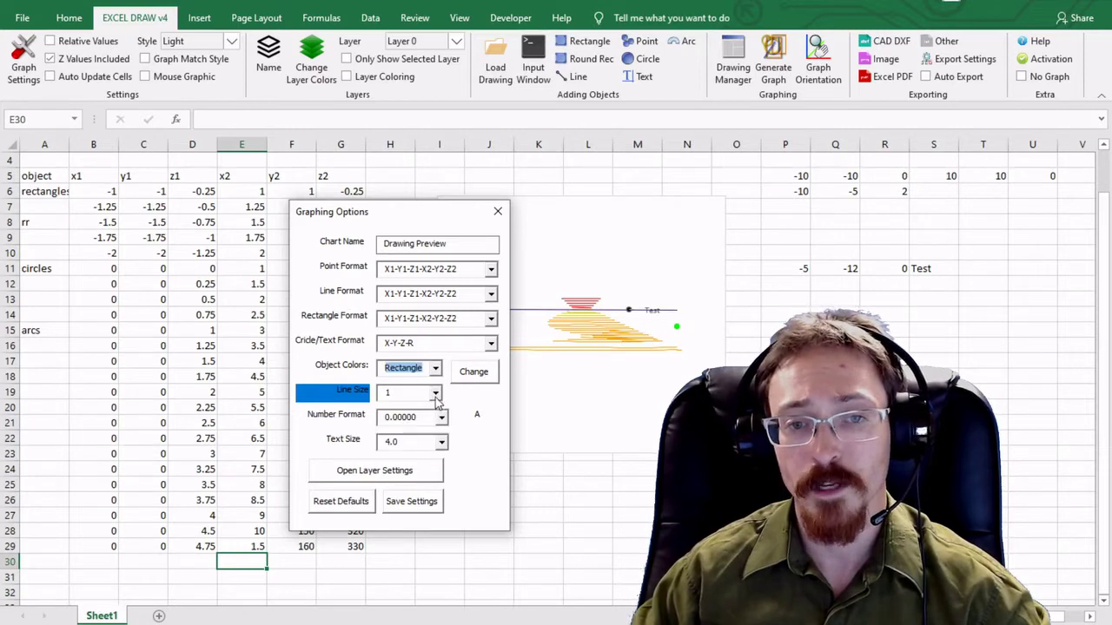
click(475, 382)
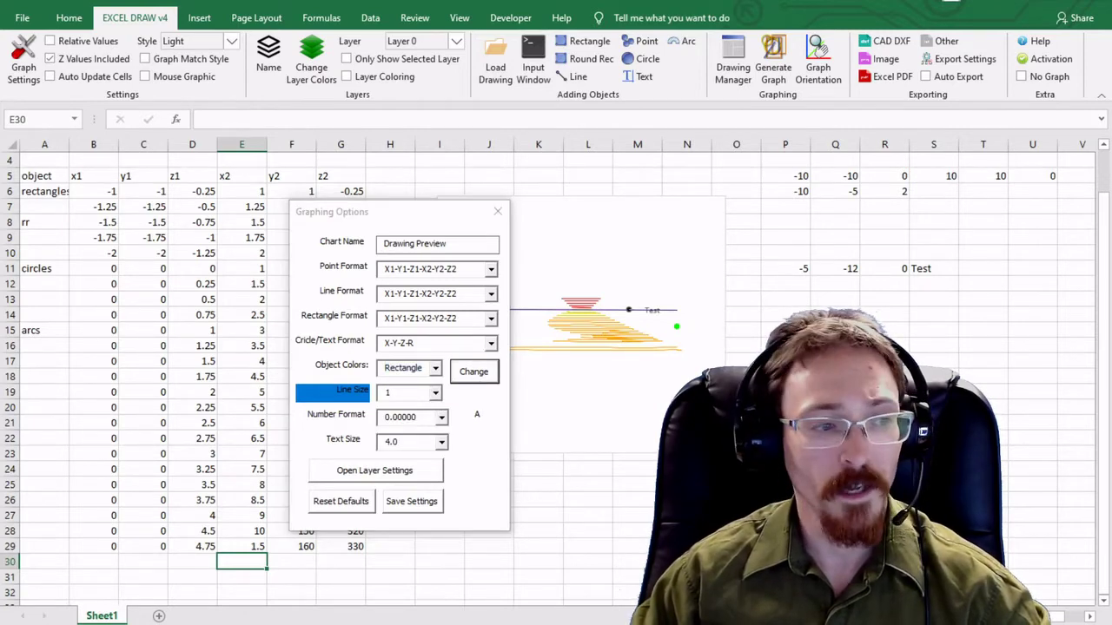
drag(531, 243, 779, 258)
drag(812, 294, 793, 293)
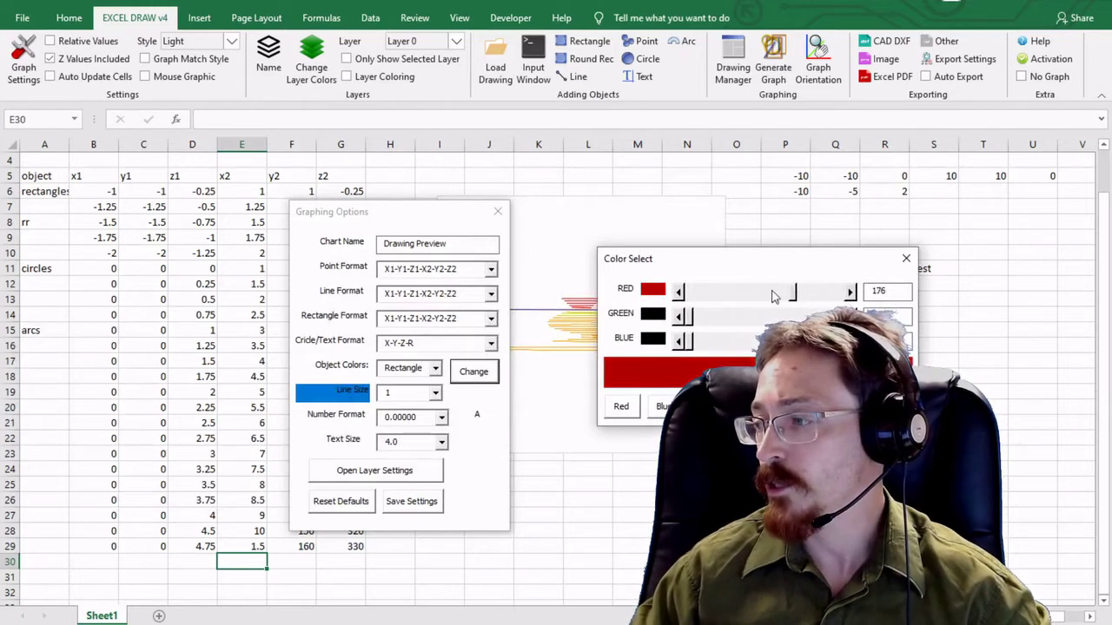
click(697, 316)
drag(687, 345, 842, 346)
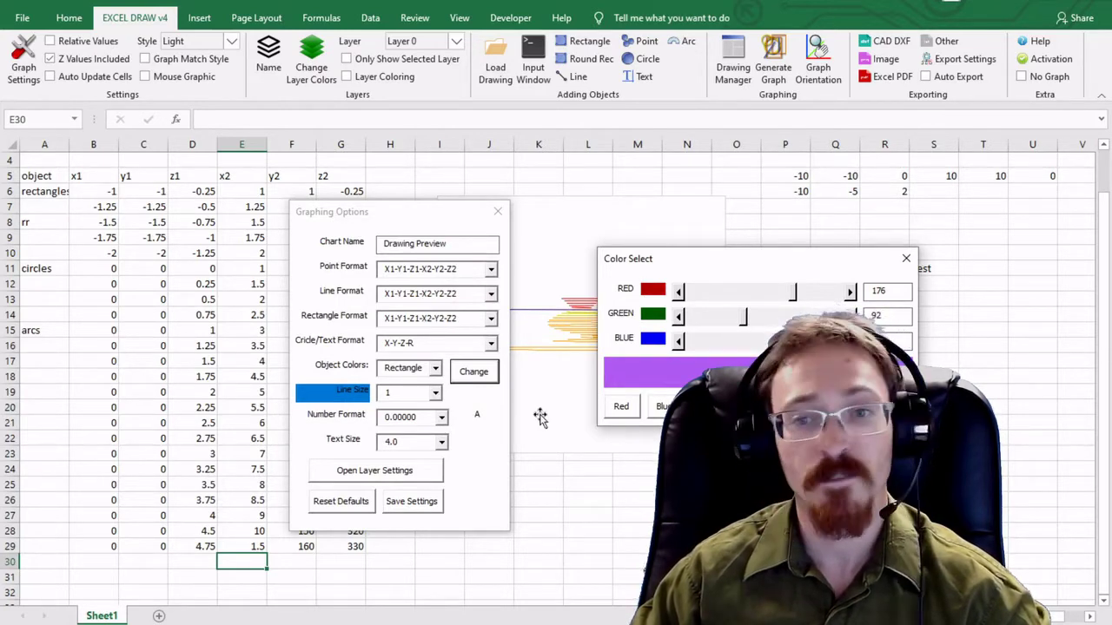
drag(664, 257, 591, 163)
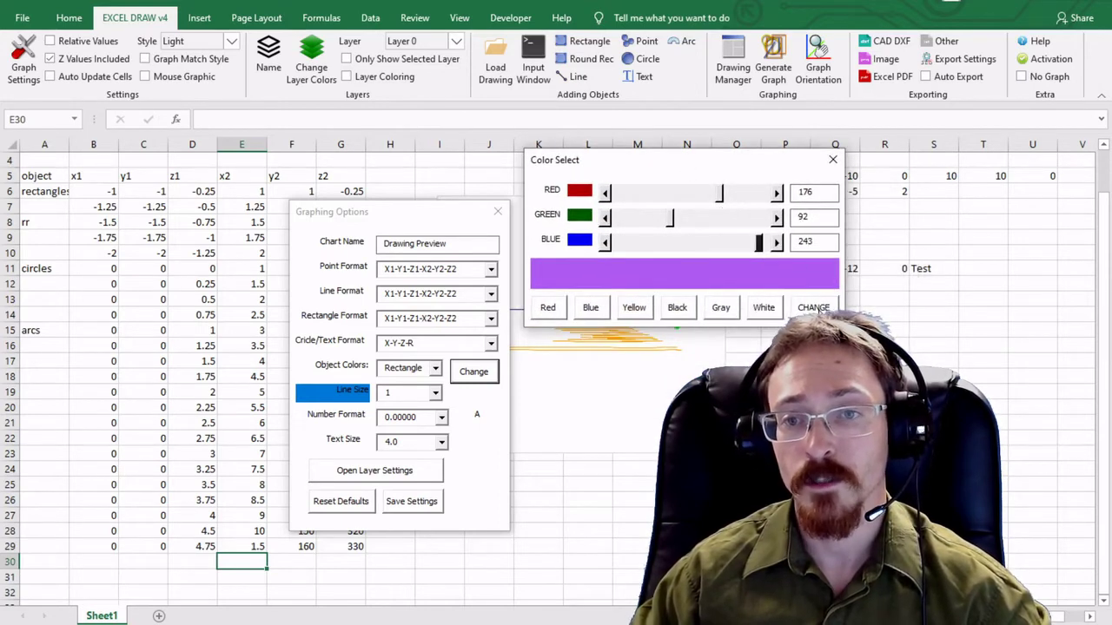
click(814, 308)
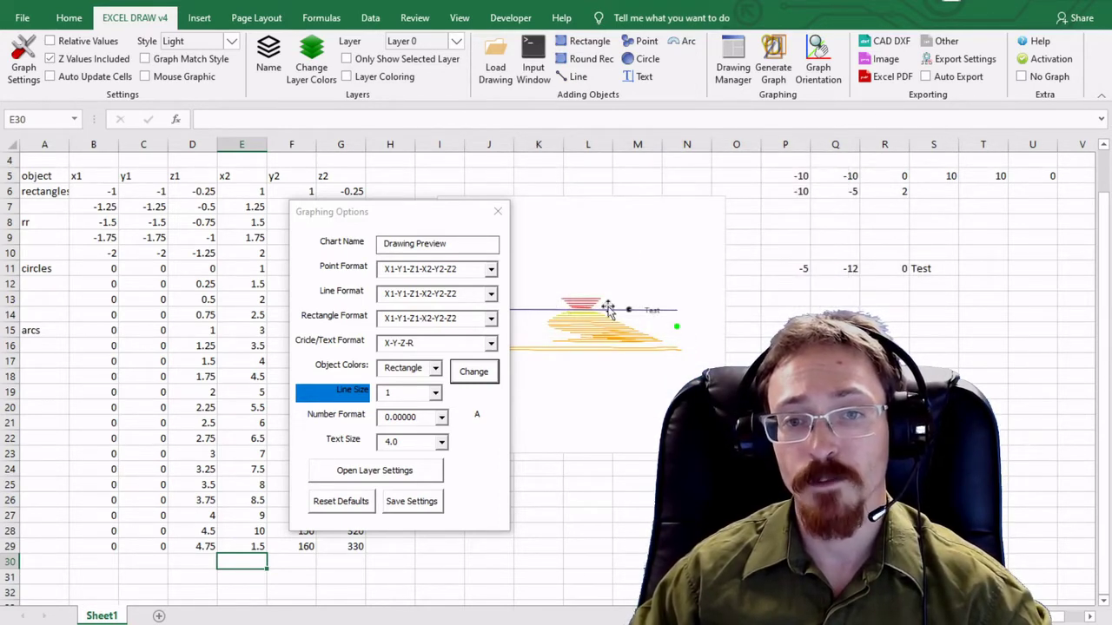
mouse_move(578, 313)
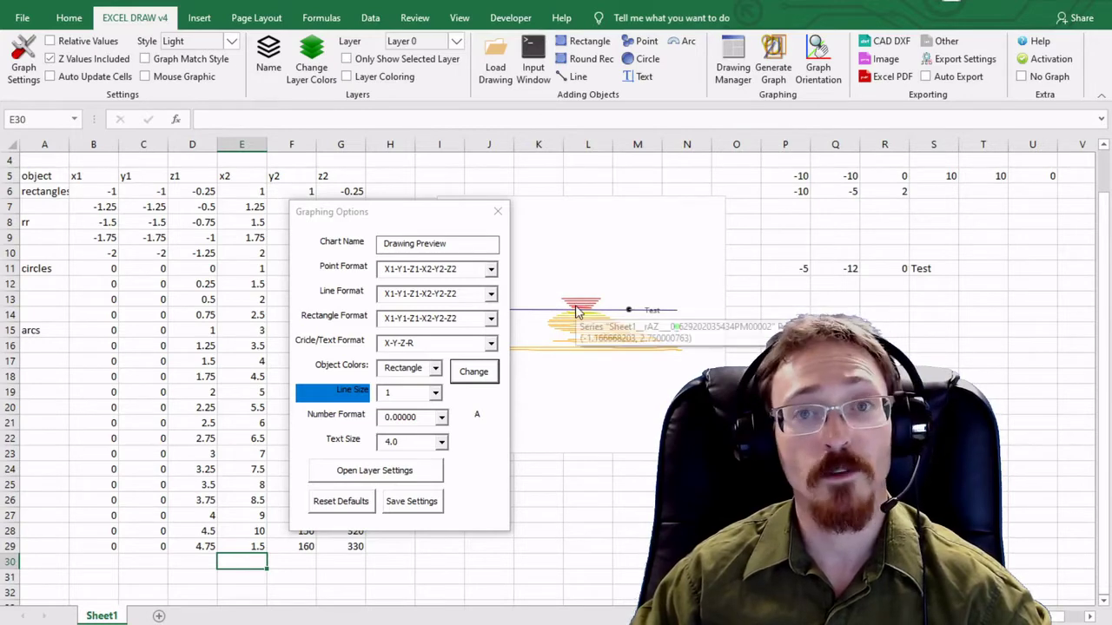
Review the available number format precisions and text sizes in the graphing options
click(442, 419)
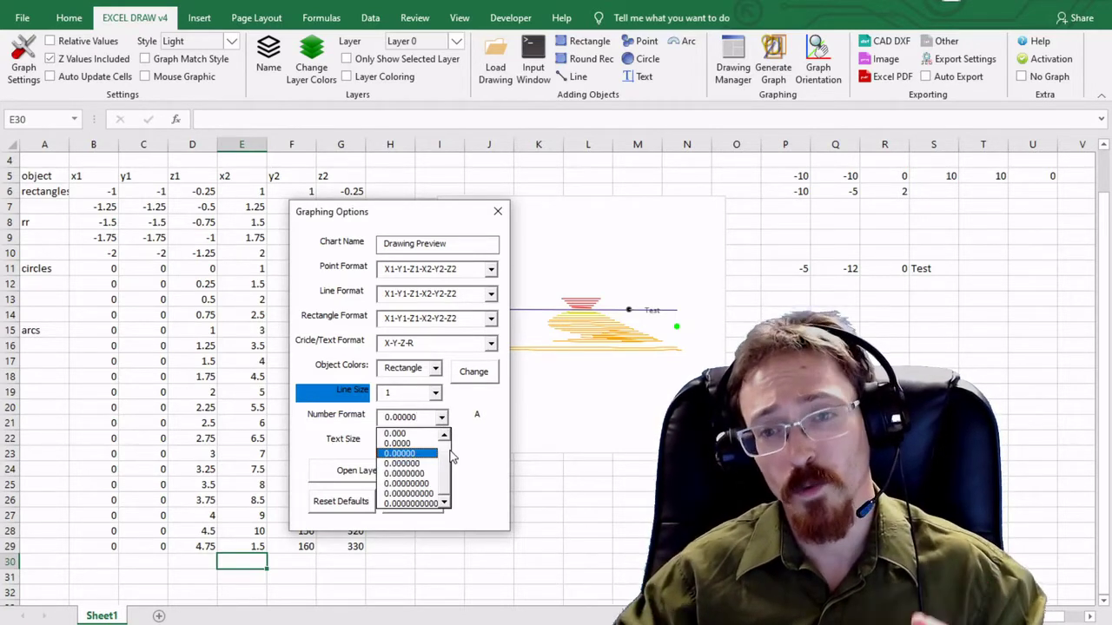
click(465, 447)
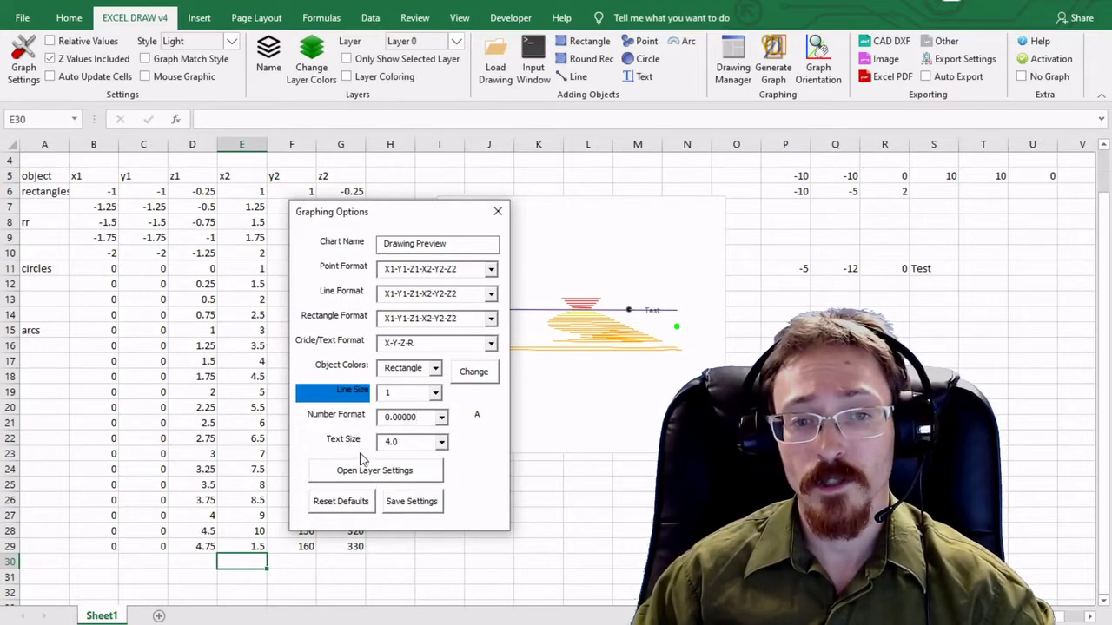
click(441, 442)
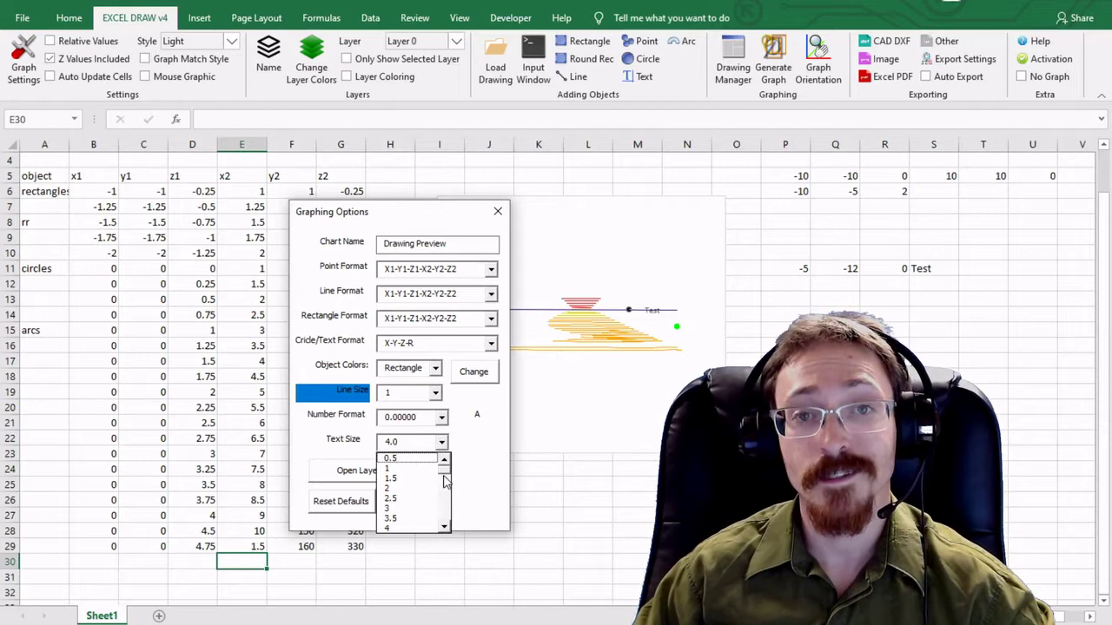
drag(445, 481, 453, 530)
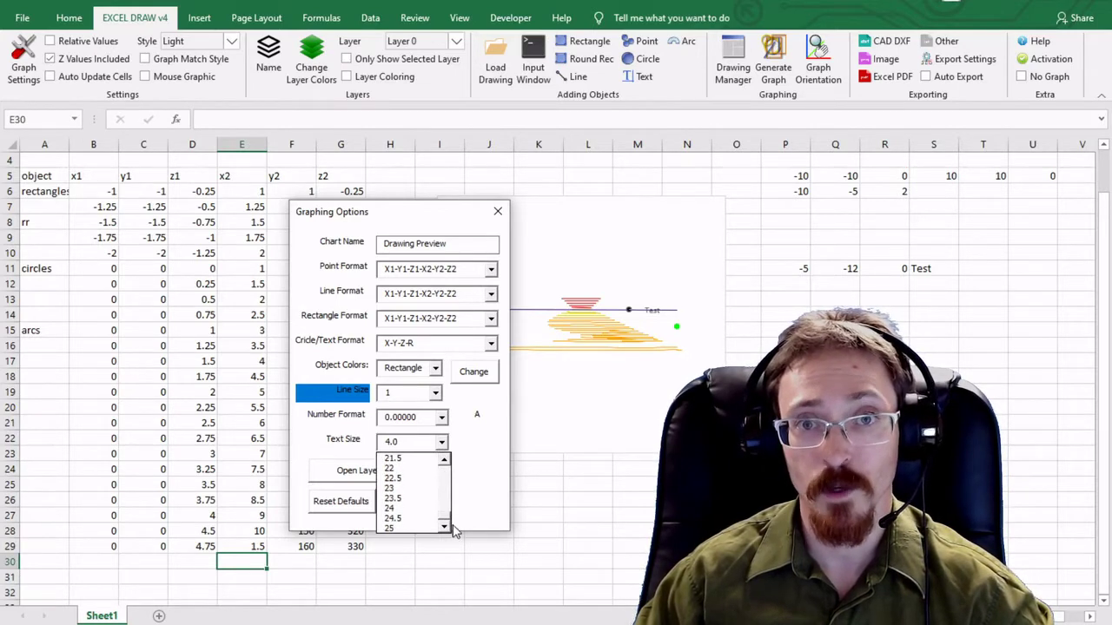
click(477, 501)
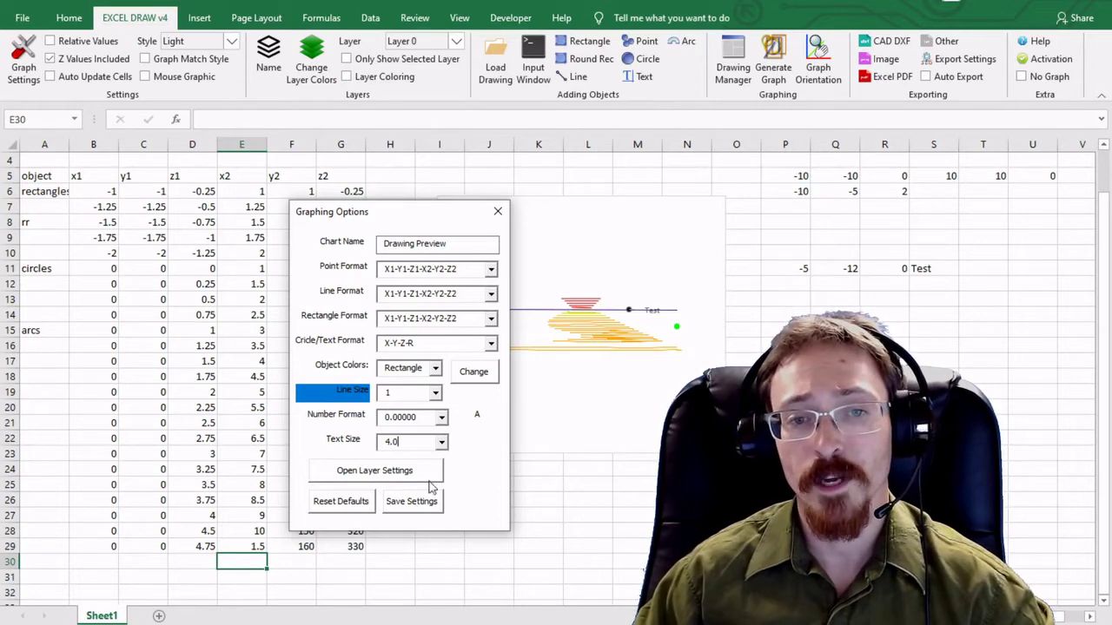
Save the graphing options and regenerate the graph
click(420, 511)
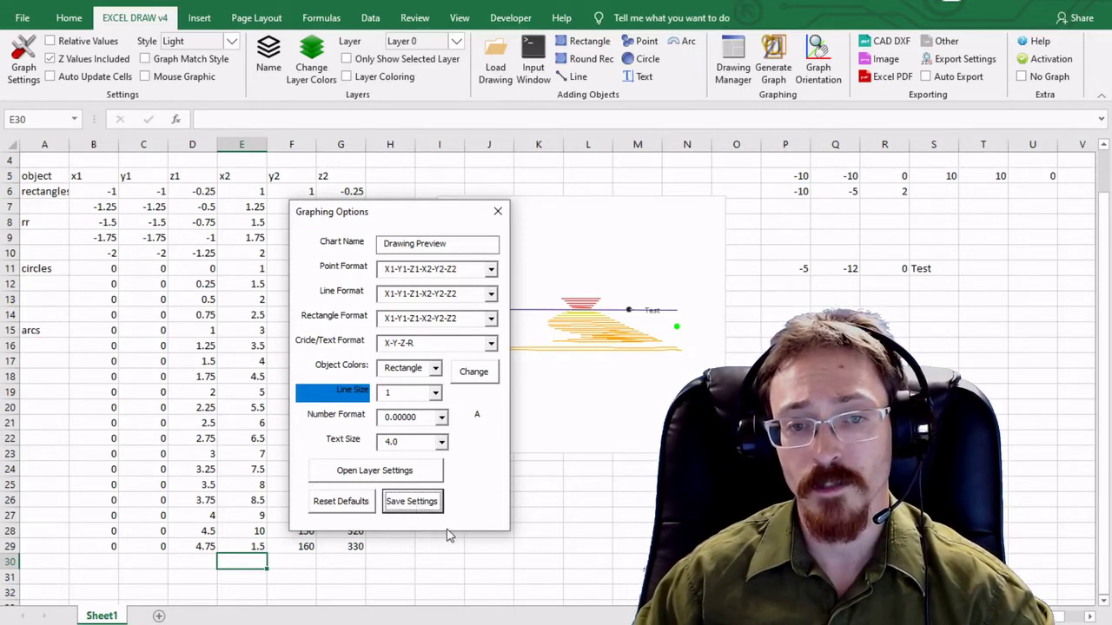
click(498, 211)
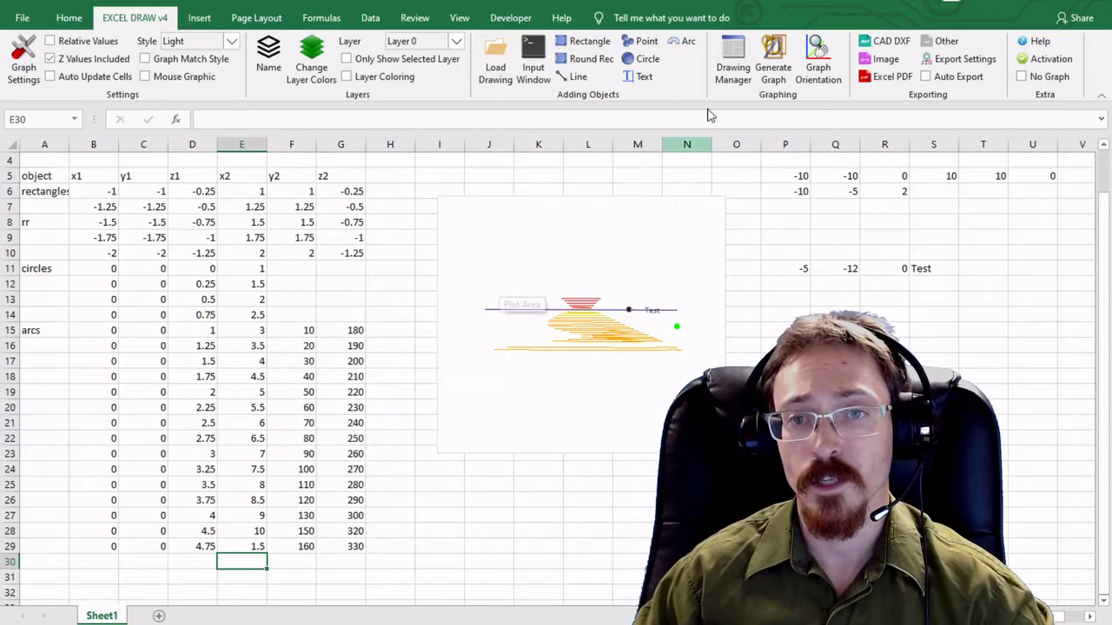
click(772, 67)
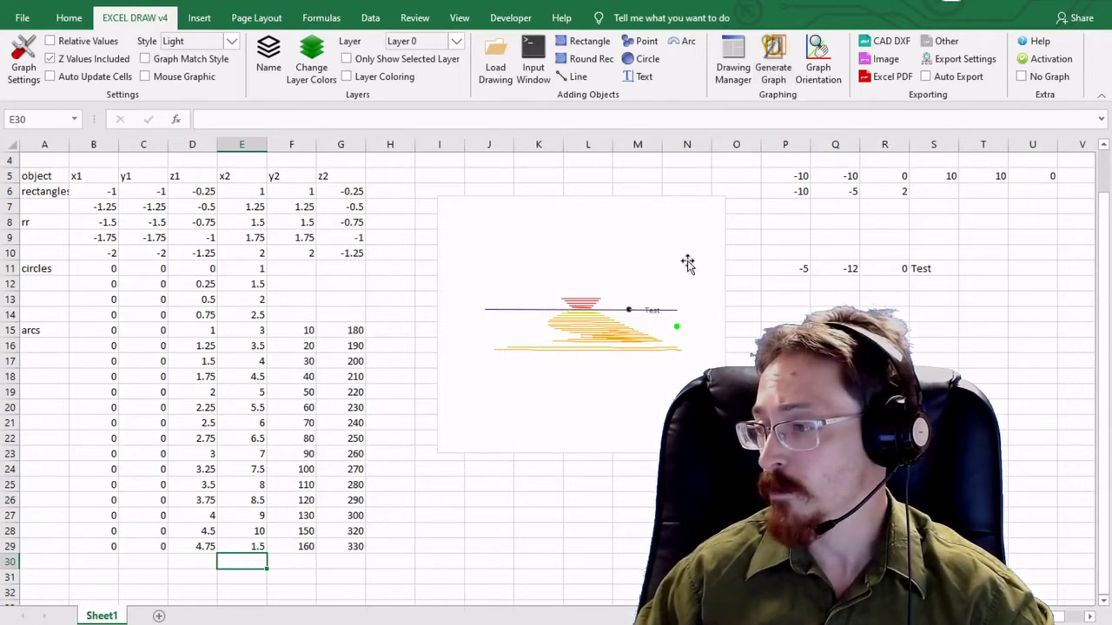
Set the drawing preview's X axis rotation to 255 and close the 3D orientation settings
click(599, 314)
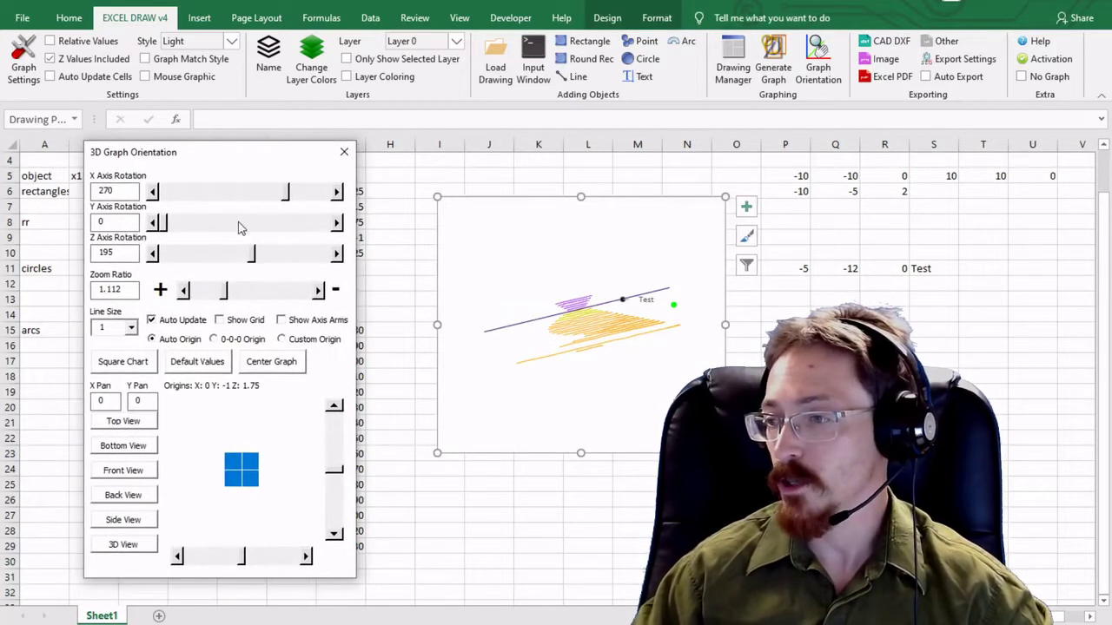
click(263, 199)
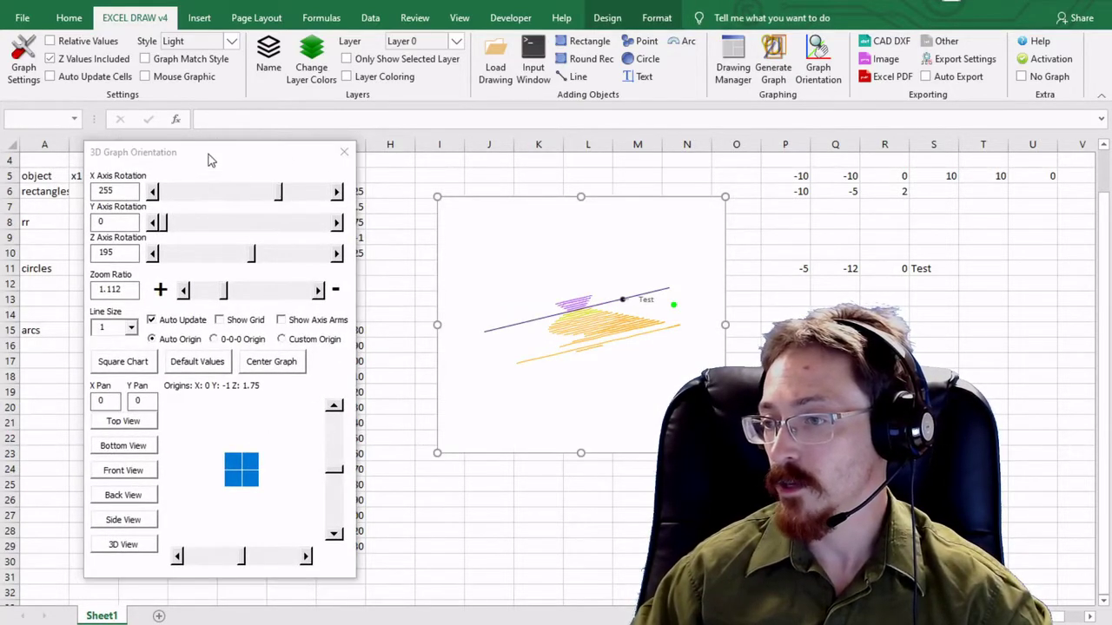
click(344, 152)
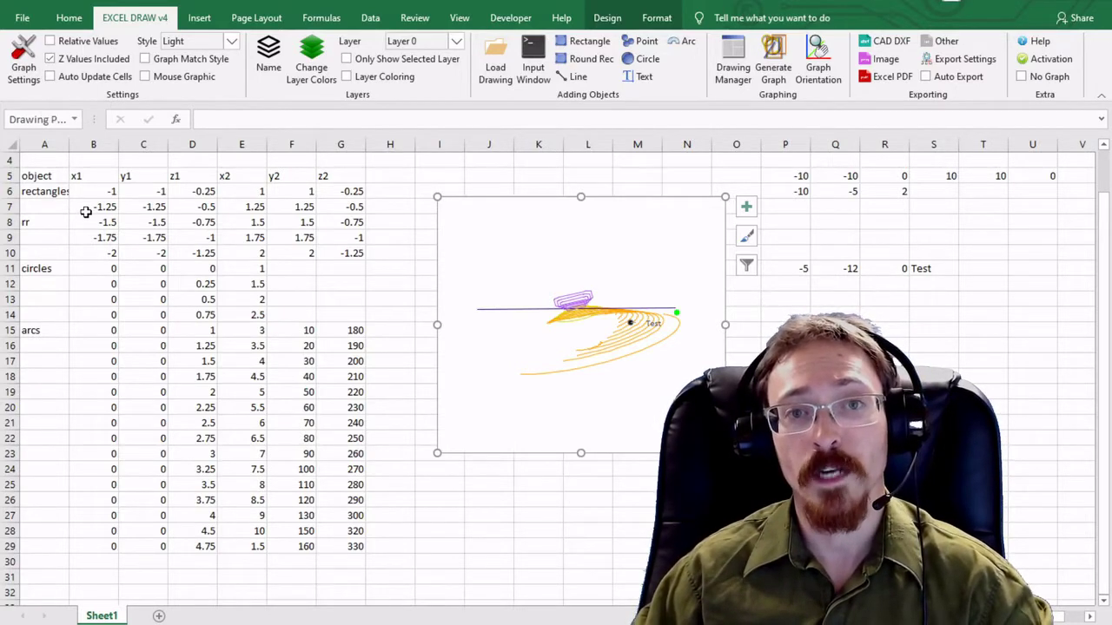
Examine the arc data and the first rectangle's coordinates in row 6
drag(109, 326, 372, 564)
click(452, 544)
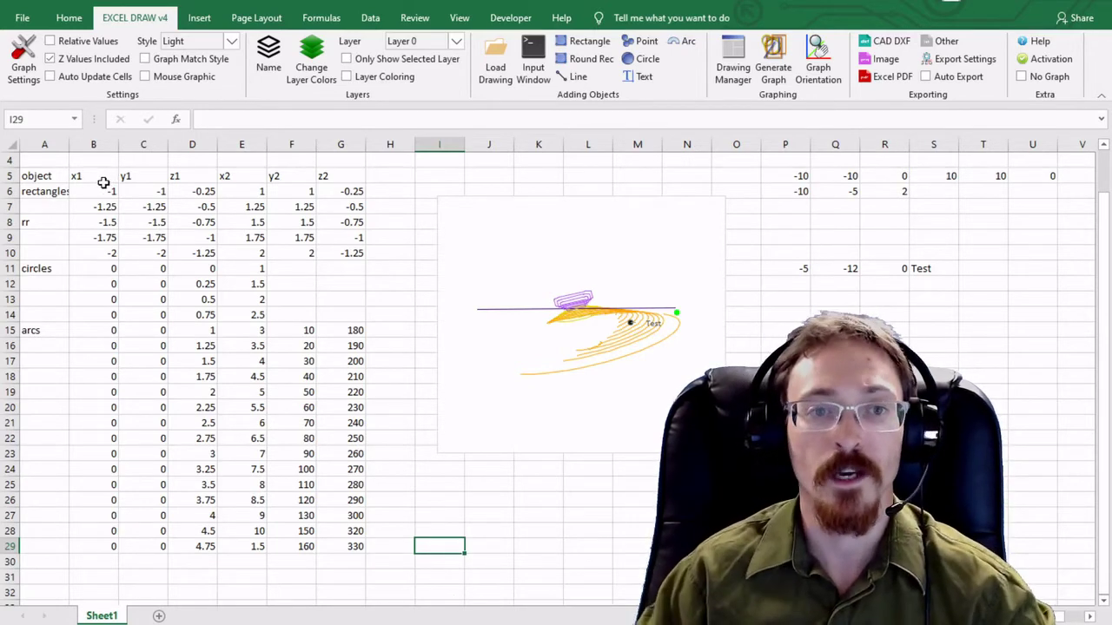
drag(103, 191, 347, 189)
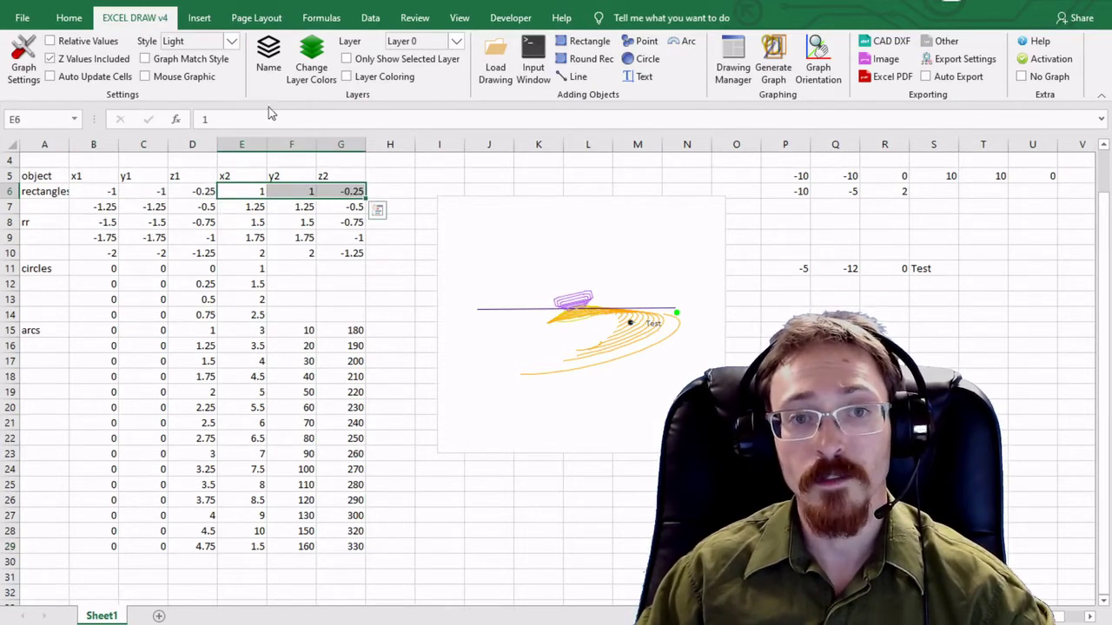
click(393, 177)
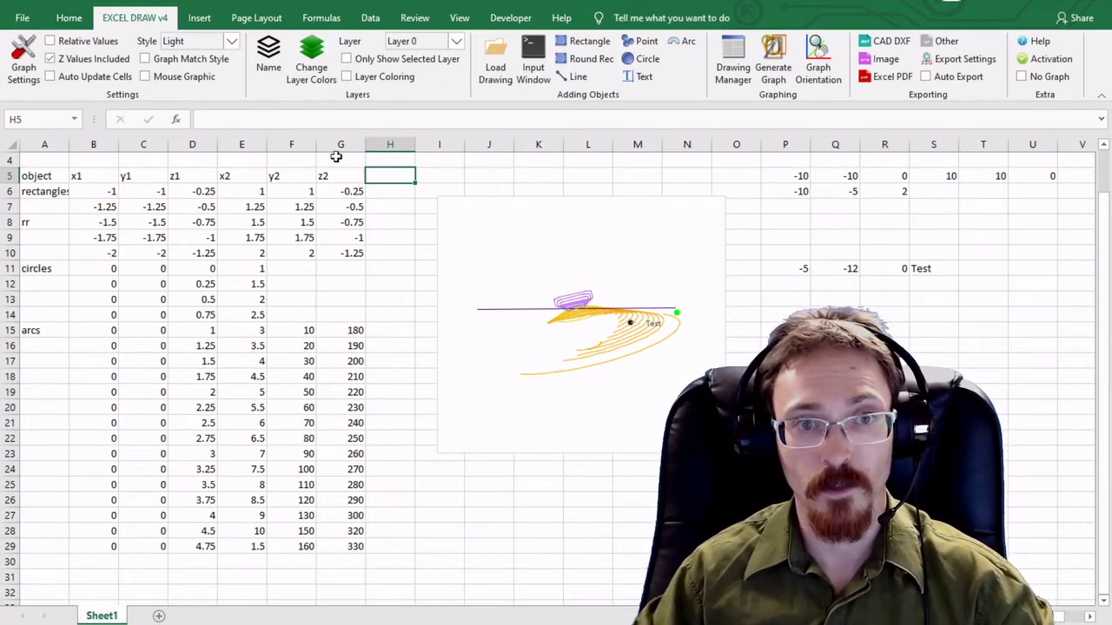
Try automatic cell updating and check the available style choices, keeping the Light style
click(52, 77)
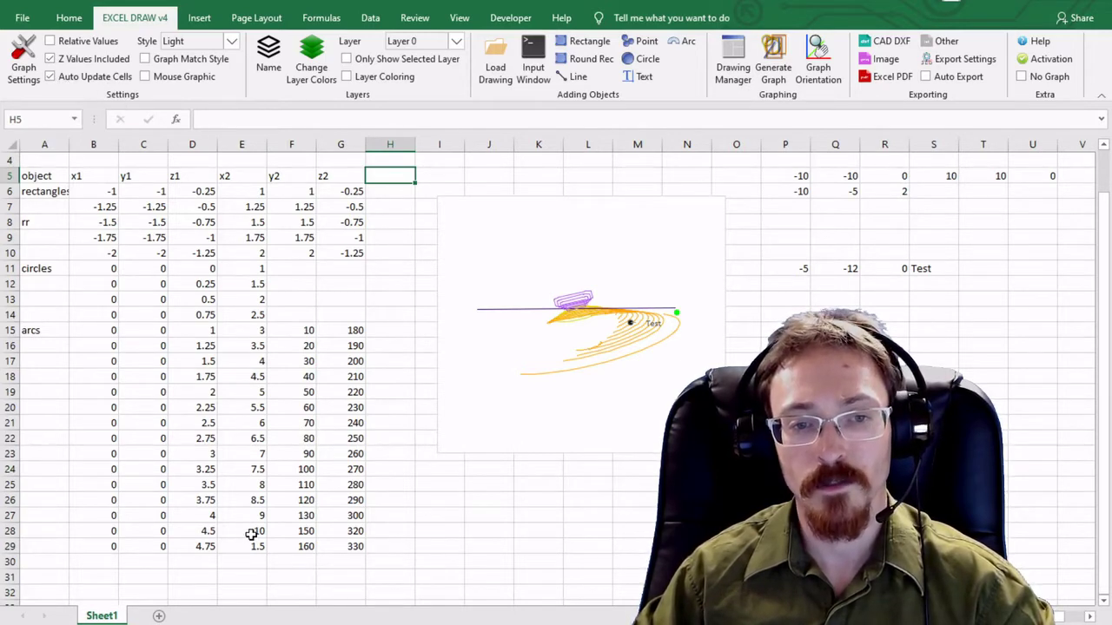
click(252, 544)
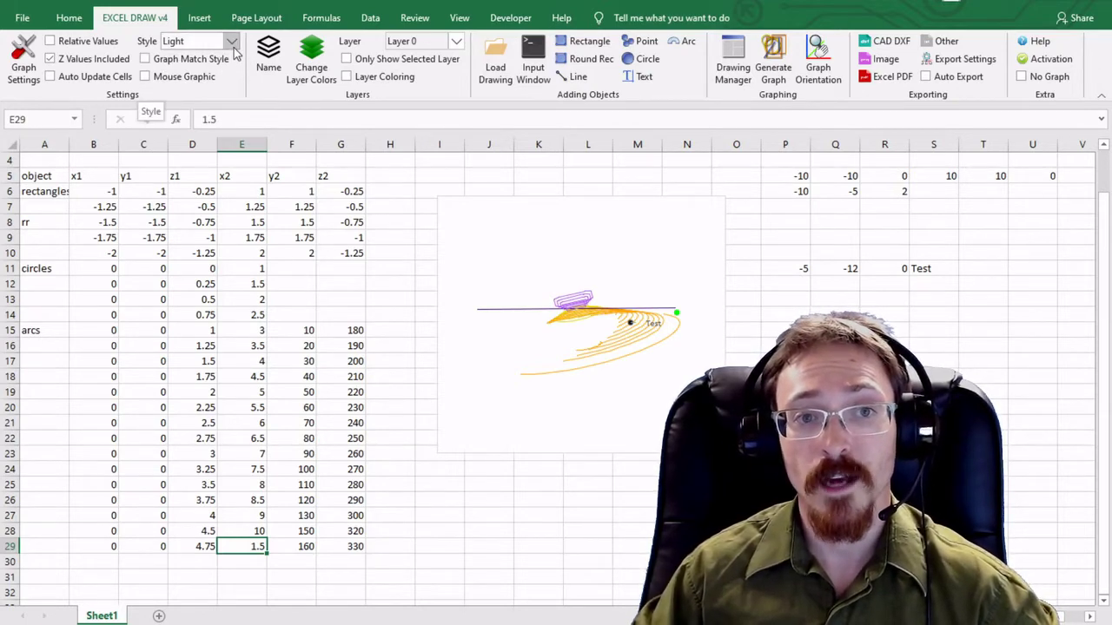
click(232, 43)
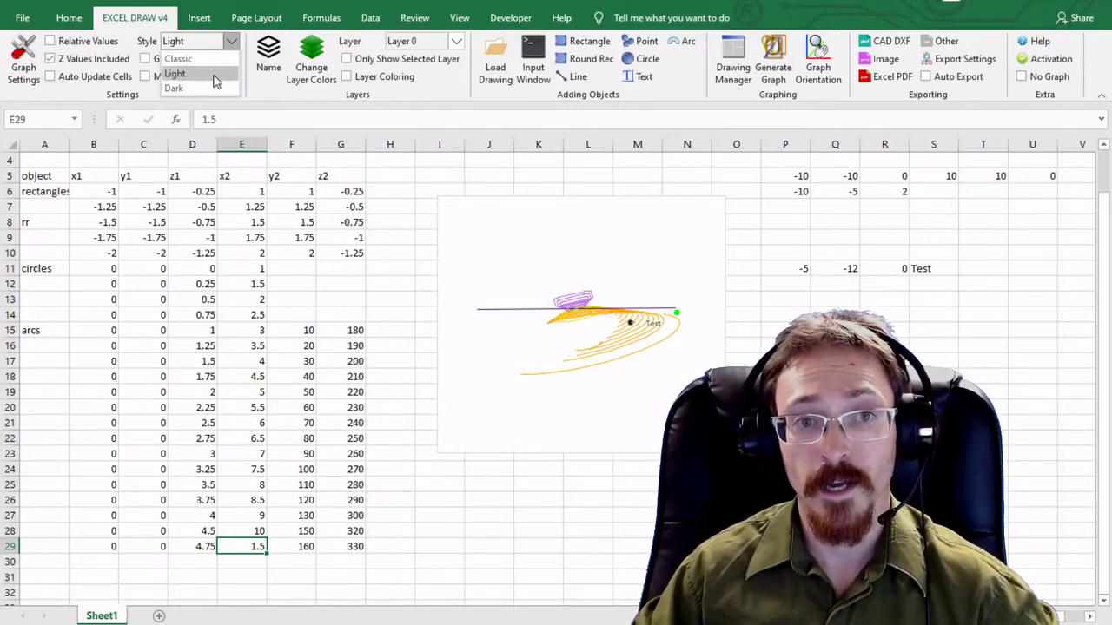
click(212, 74)
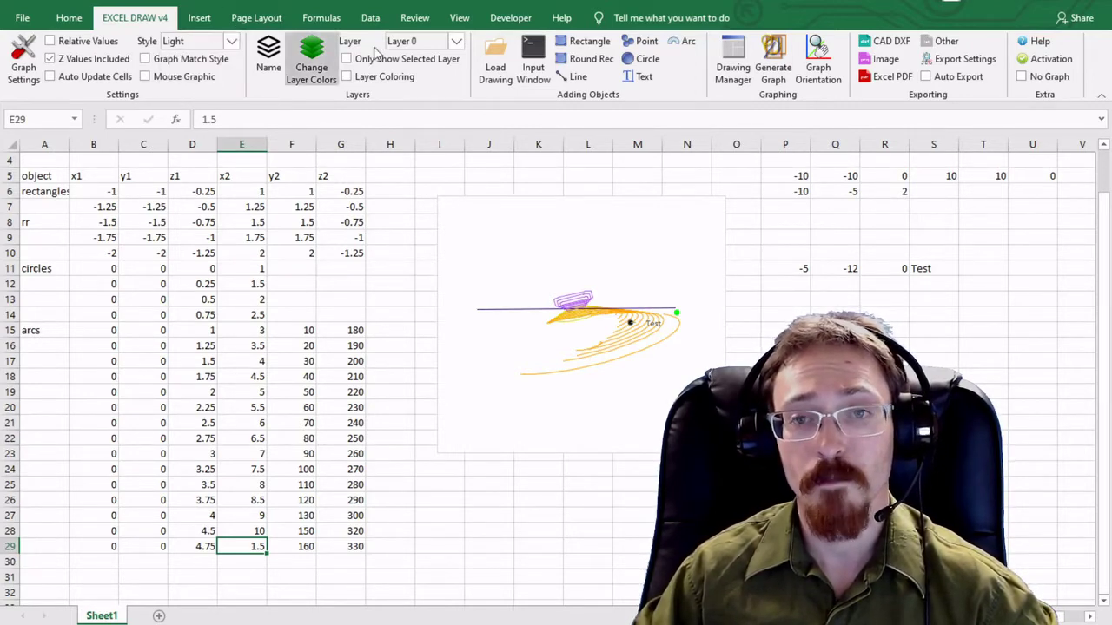
Review the 3D graph orientation settings in the Light style and close them
click(818, 76)
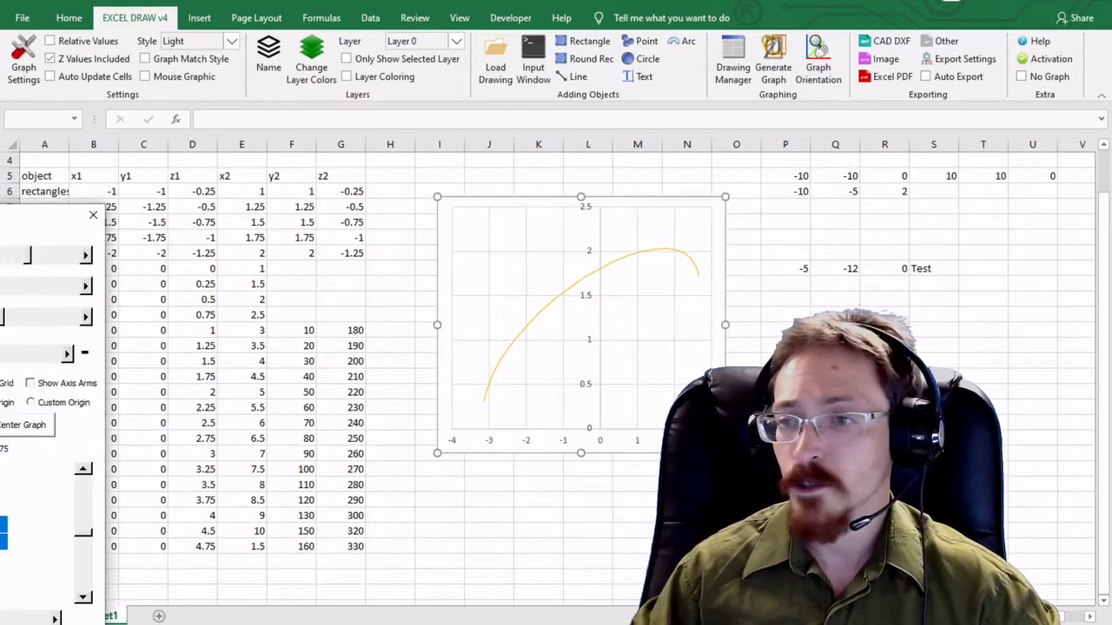
drag(53, 214, 204, 122)
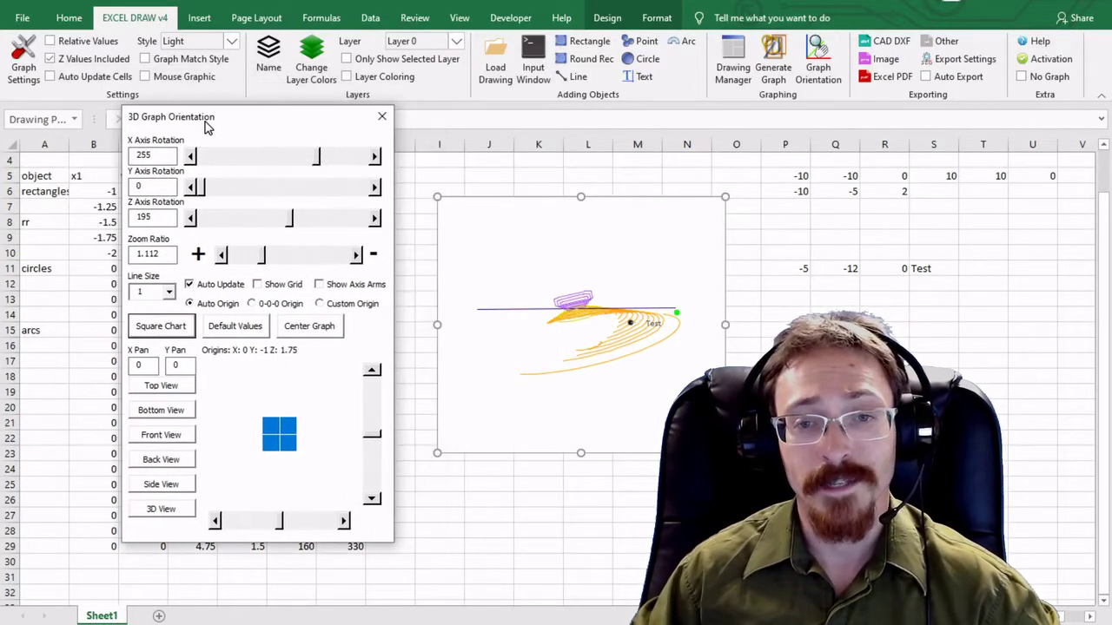
click(381, 116)
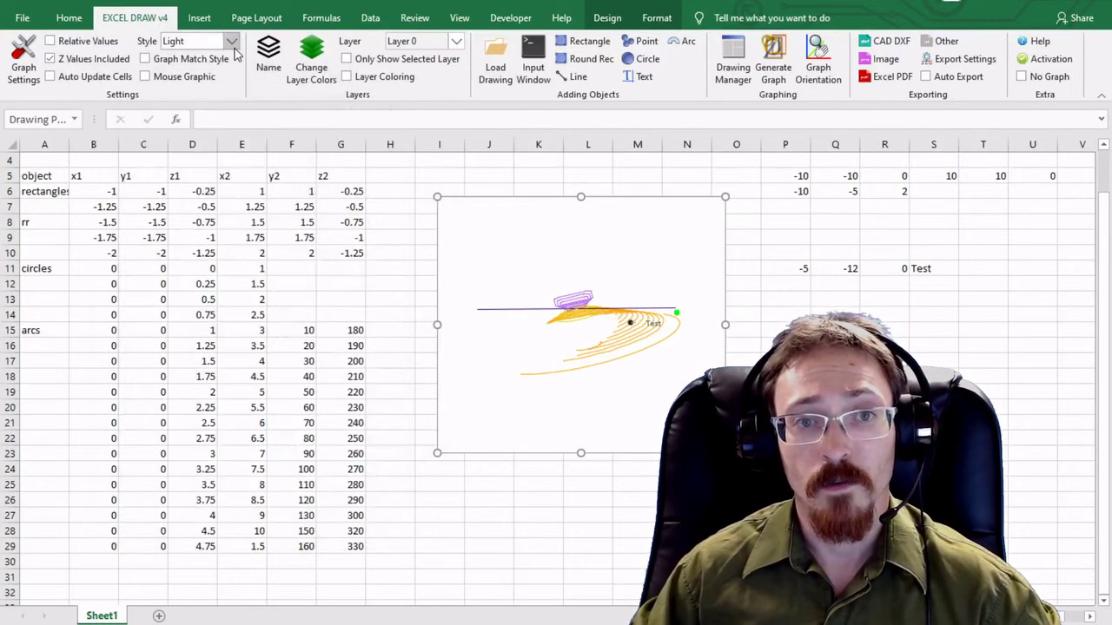
Switch the add-in style to Dark and open the 3D graph orientation settings to inspect it
click(231, 42)
click(178, 88)
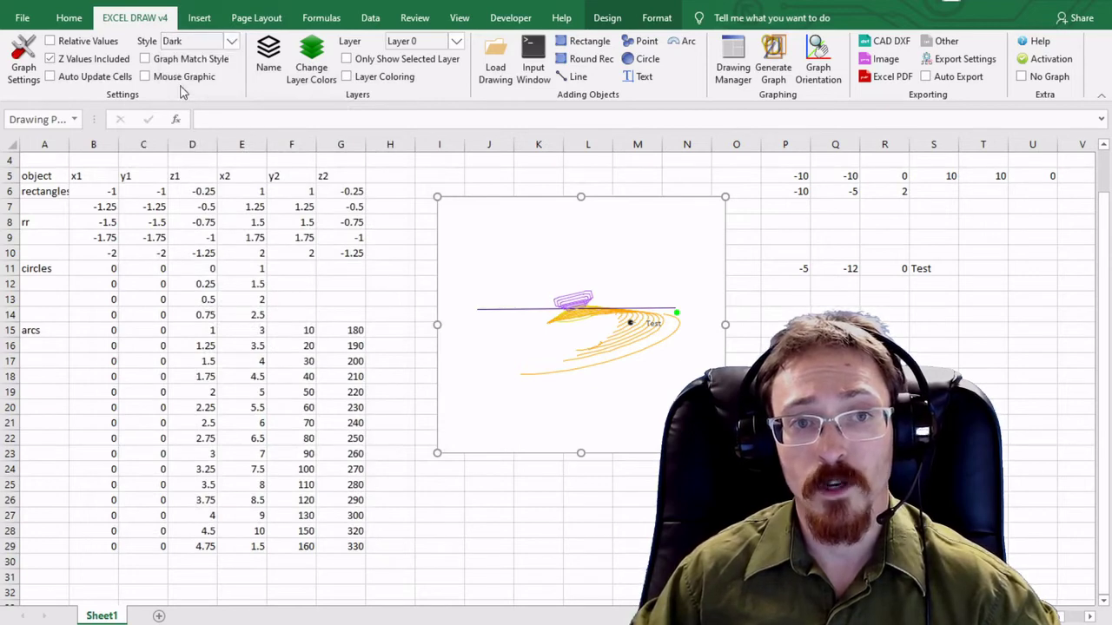
click(822, 66)
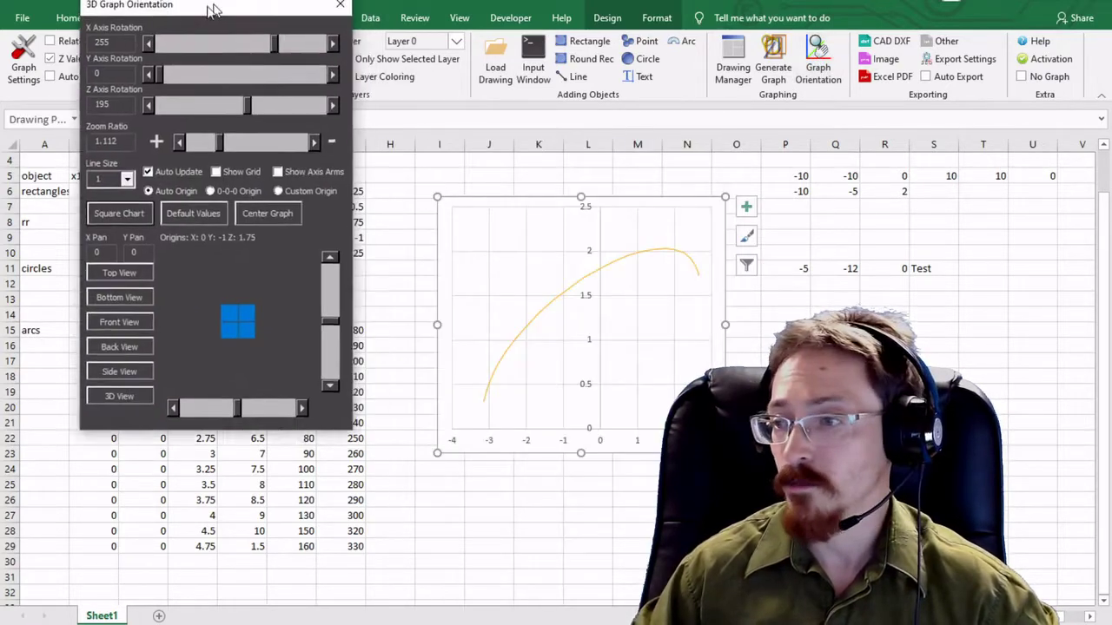
drag(211, 8, 249, 145)
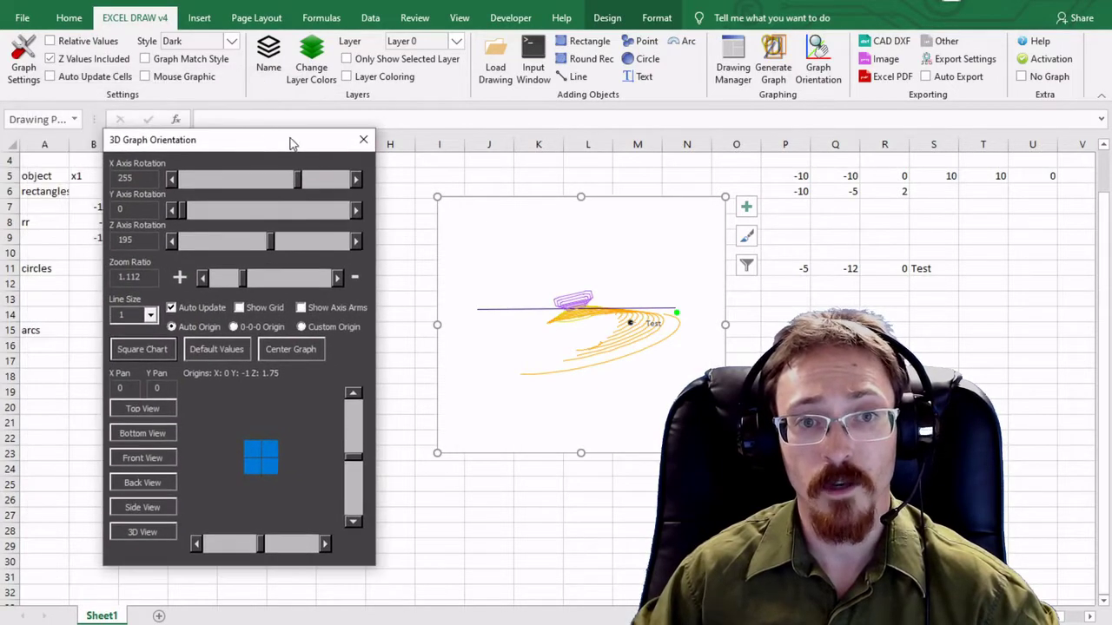
Make the graph match the style, switch the style back to Light and close the 3D orientation settings
click(145, 78)
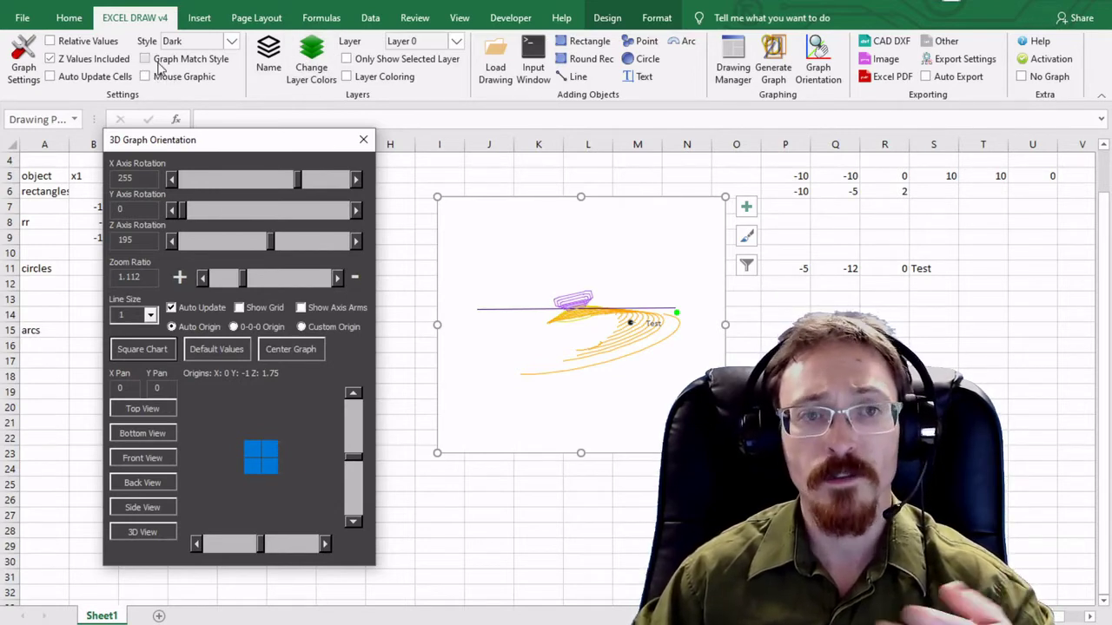
click(146, 59)
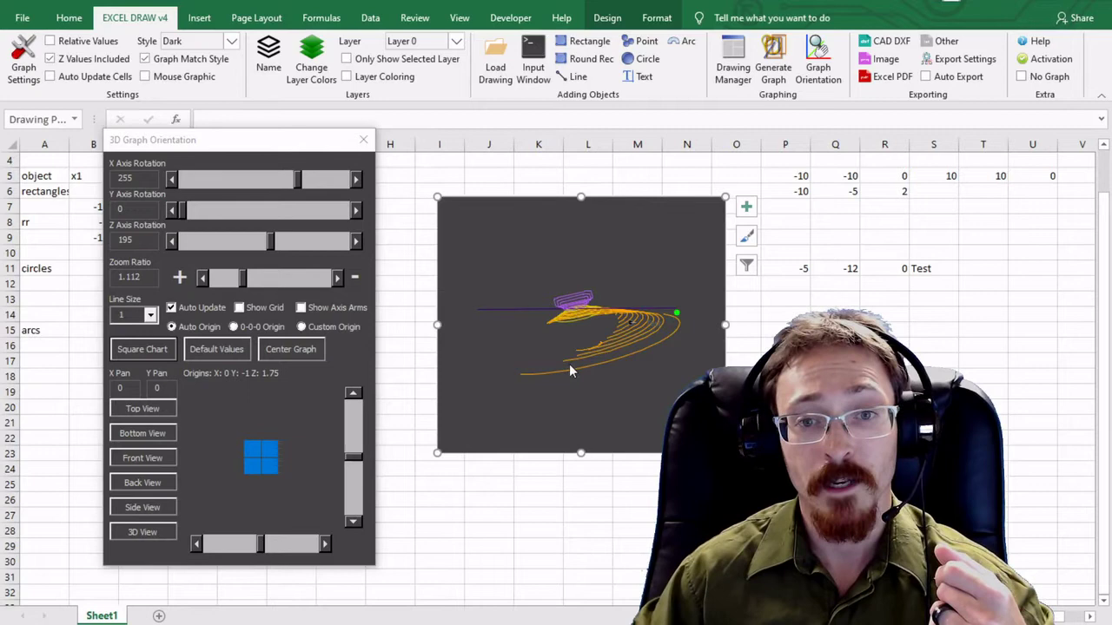
click(231, 43)
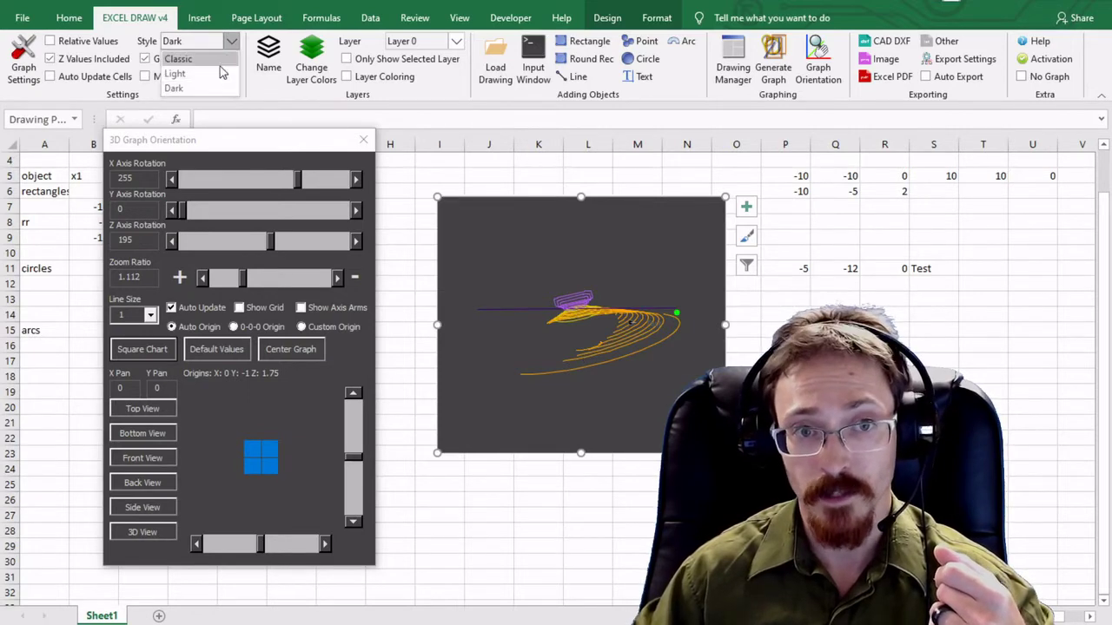
click(218, 76)
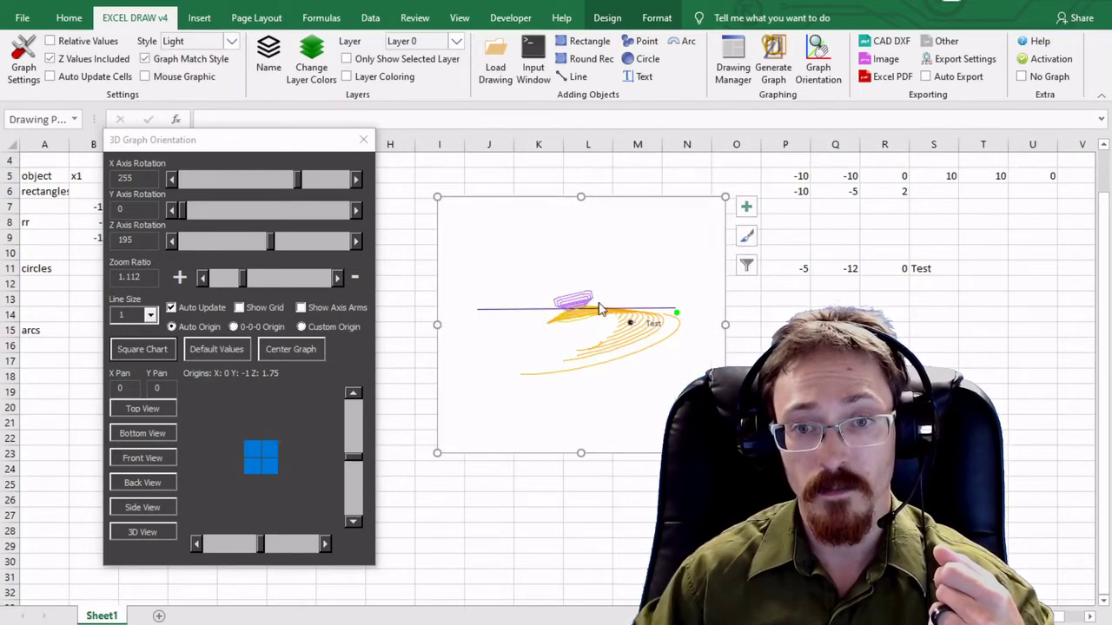
click(363, 140)
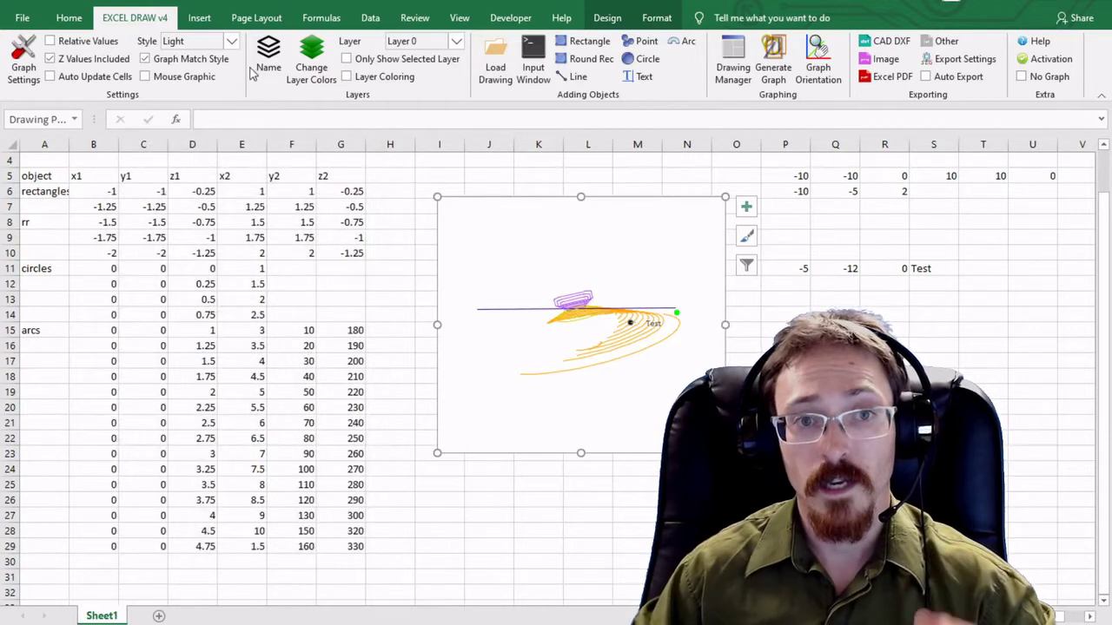
Stop the graph from matching the style and set the add-in style to Classic
click(144, 58)
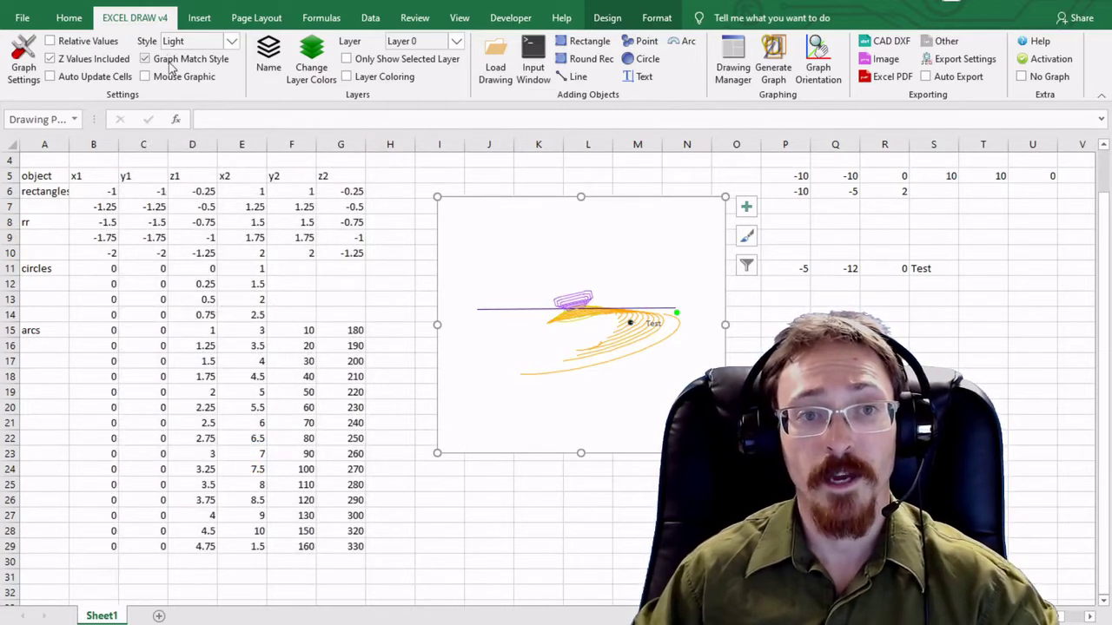
click(231, 42)
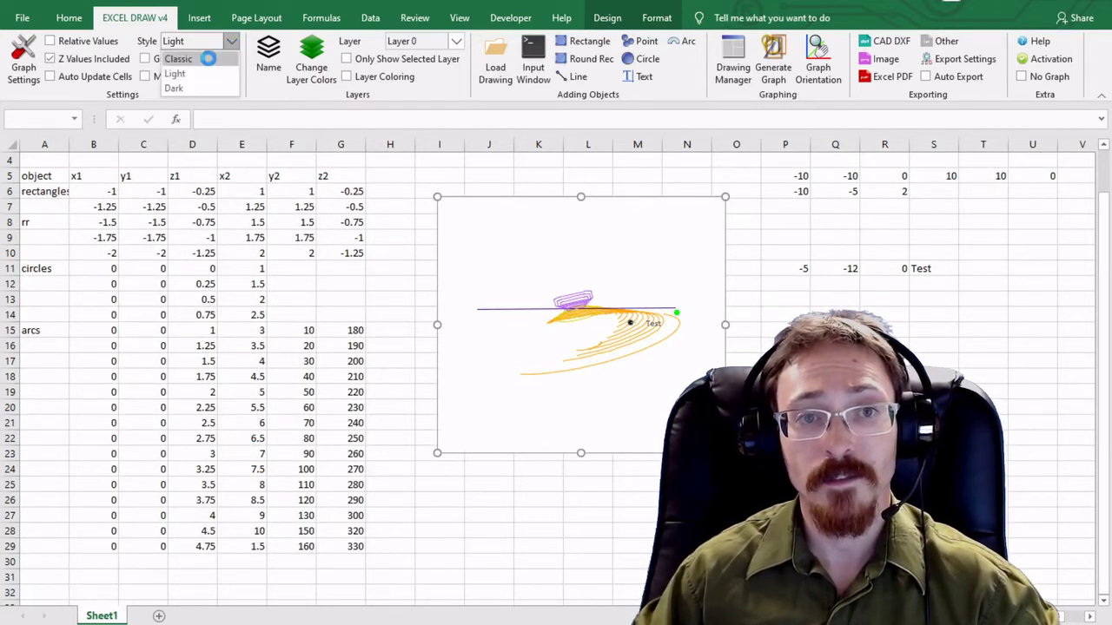
click(207, 58)
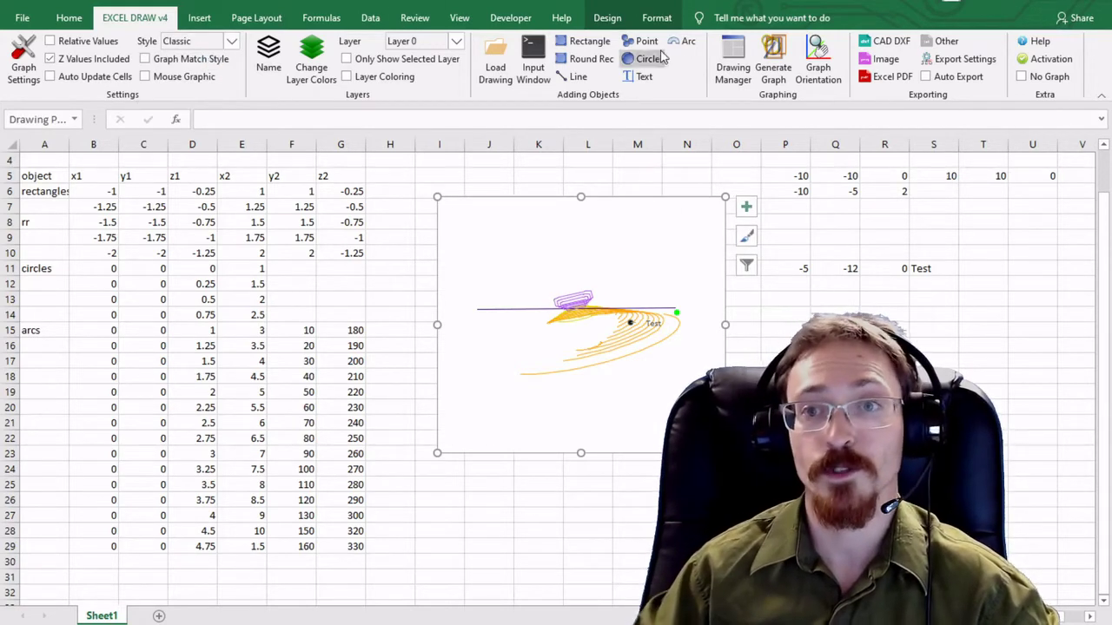
Inspect the 3D graph orientation settings in the Classic style and close them
click(817, 66)
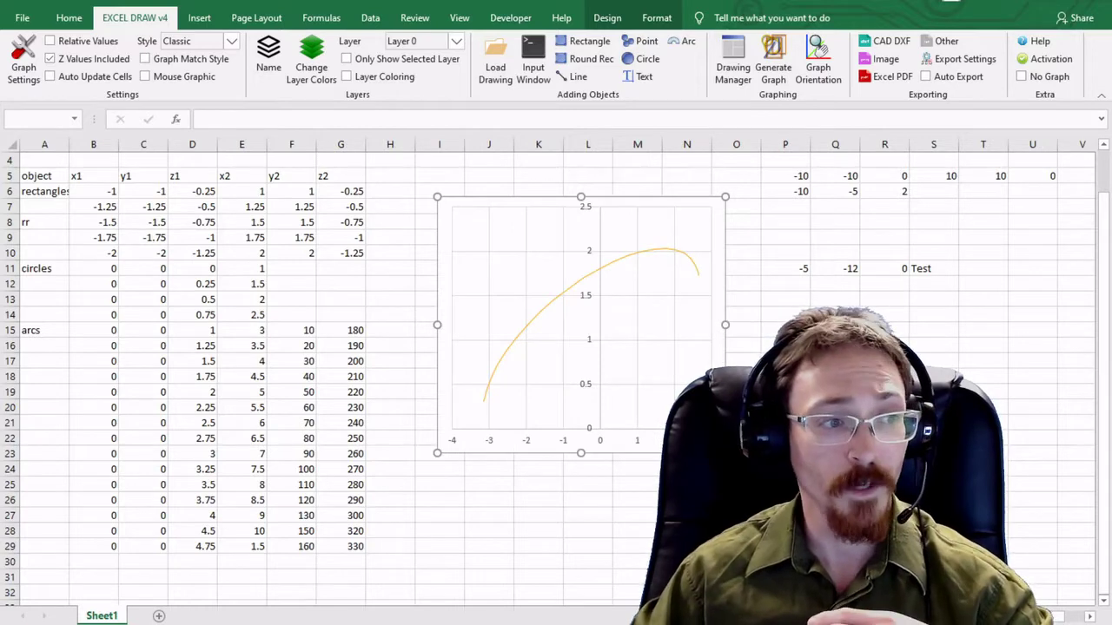
drag(380, 42, 159, 174)
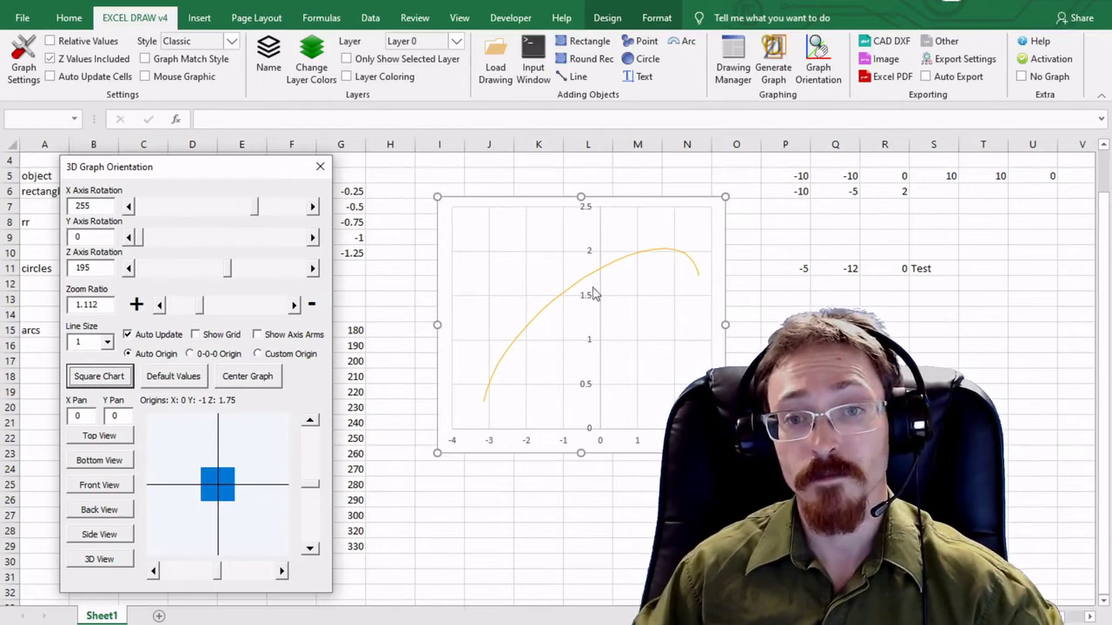
drag(140, 167, 164, 124)
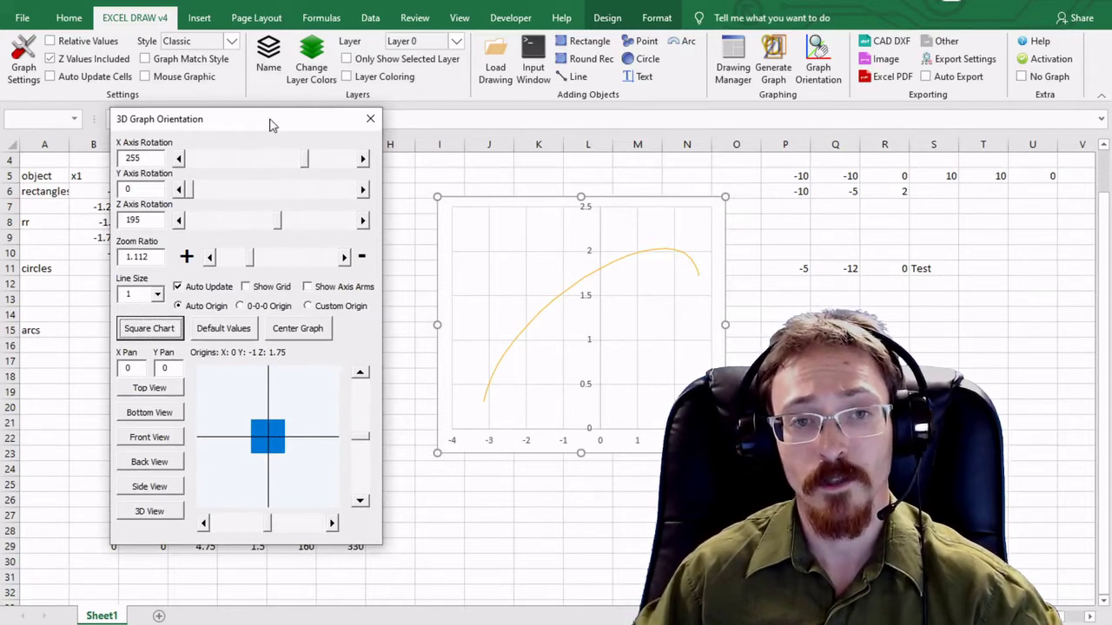
drag(269, 124, 333, 134)
click(436, 132)
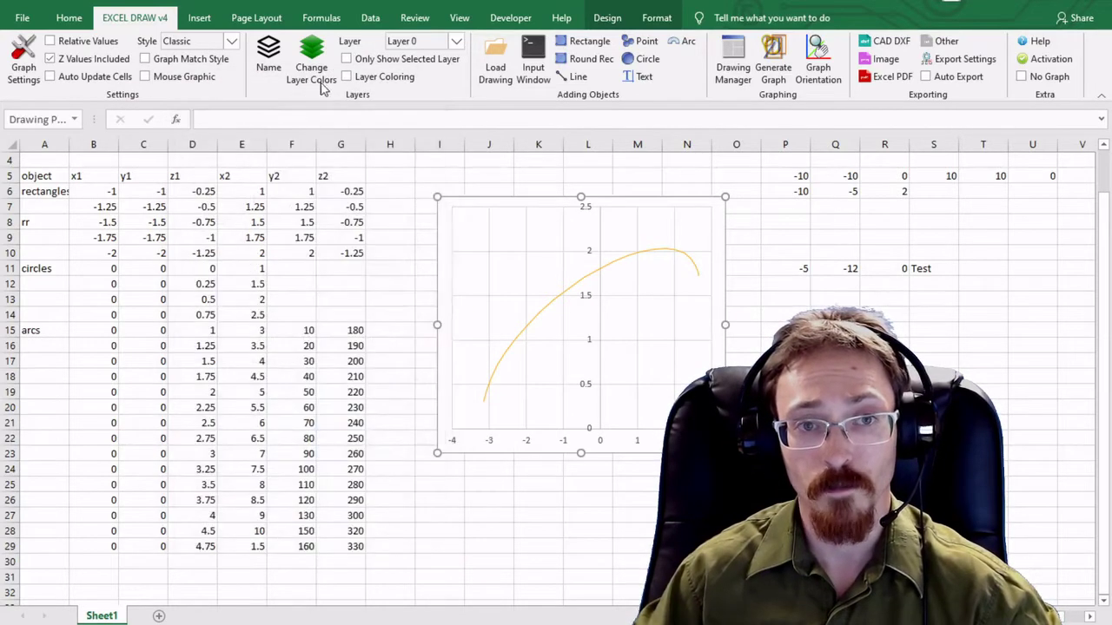
Set the style to Light and try selecting worksheet cells while the 3D orientation settings are open, ending at D17
click(232, 41)
click(176, 72)
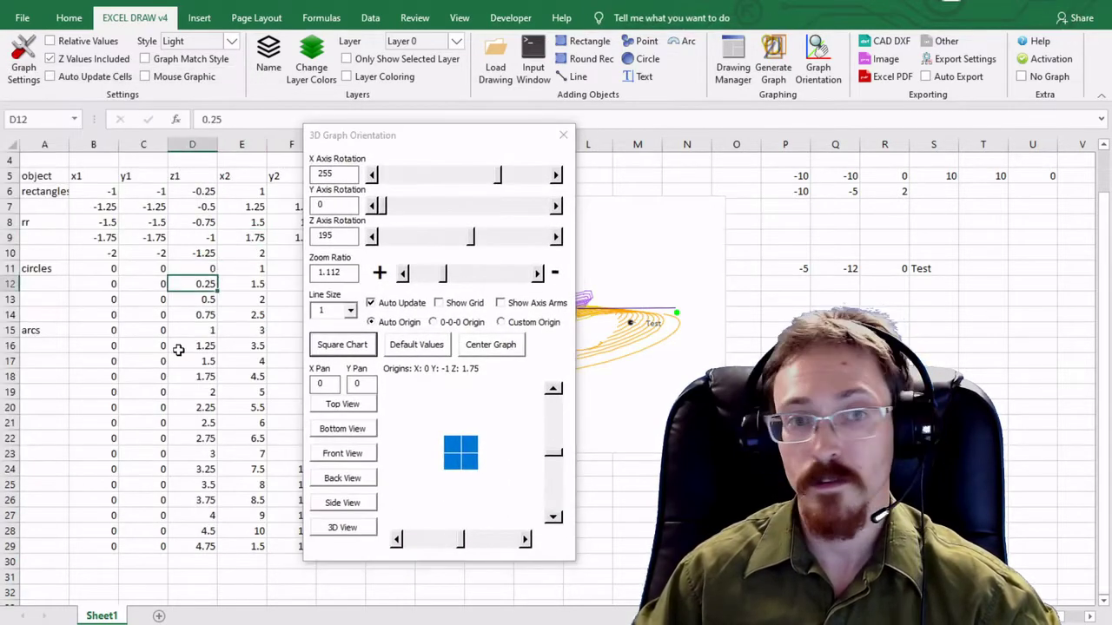
click(190, 227)
click(192, 360)
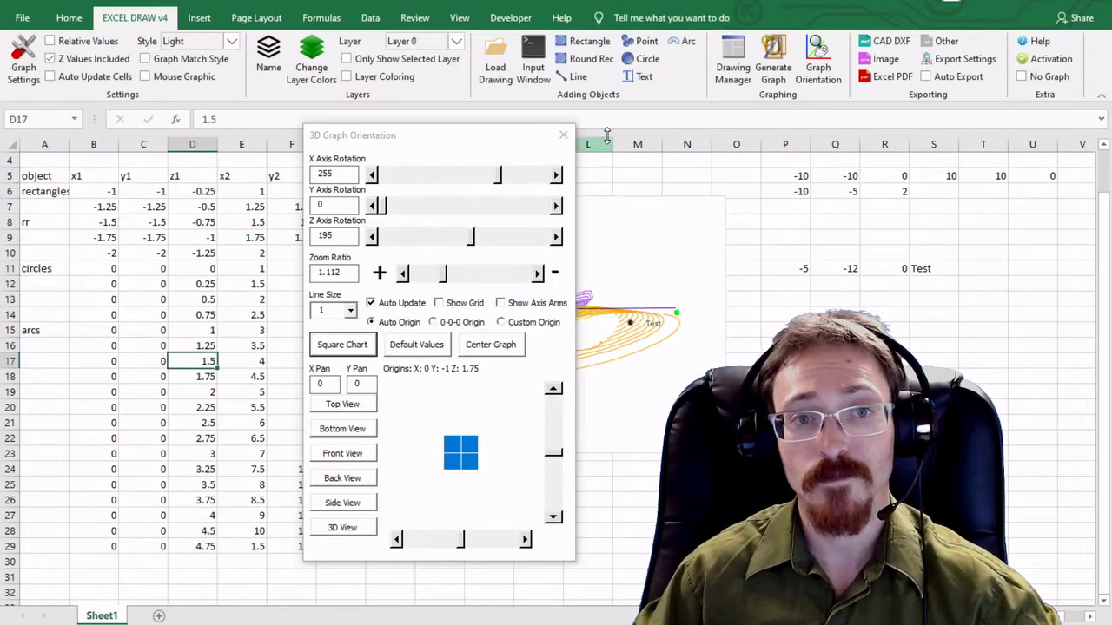
click(566, 139)
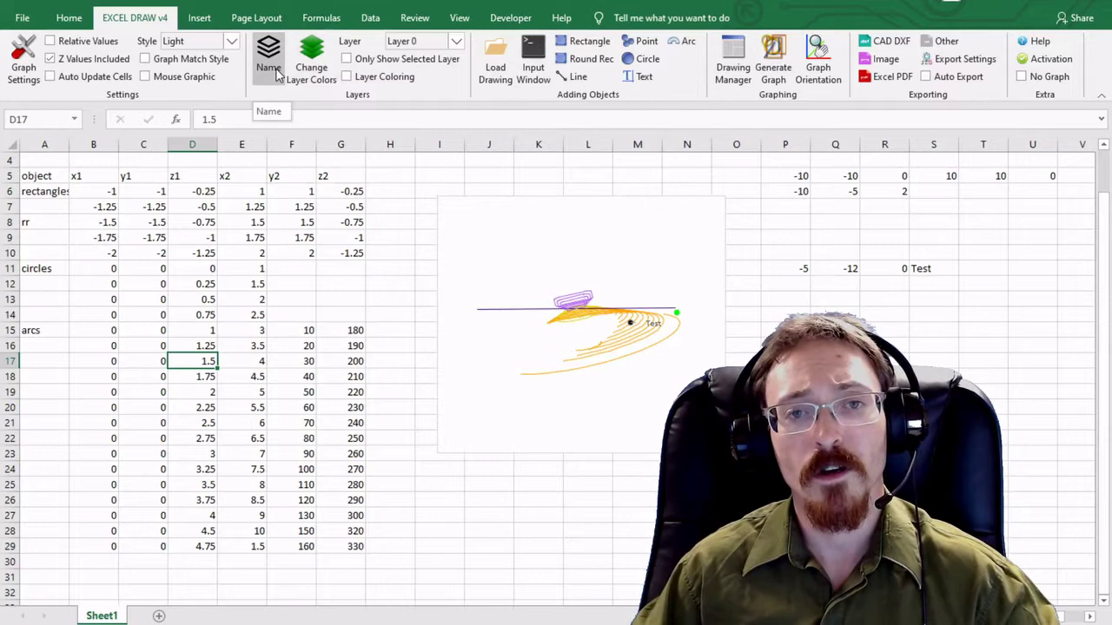
Check the available layers, try Layer 1 and make Layer 2 the current layer
click(455, 45)
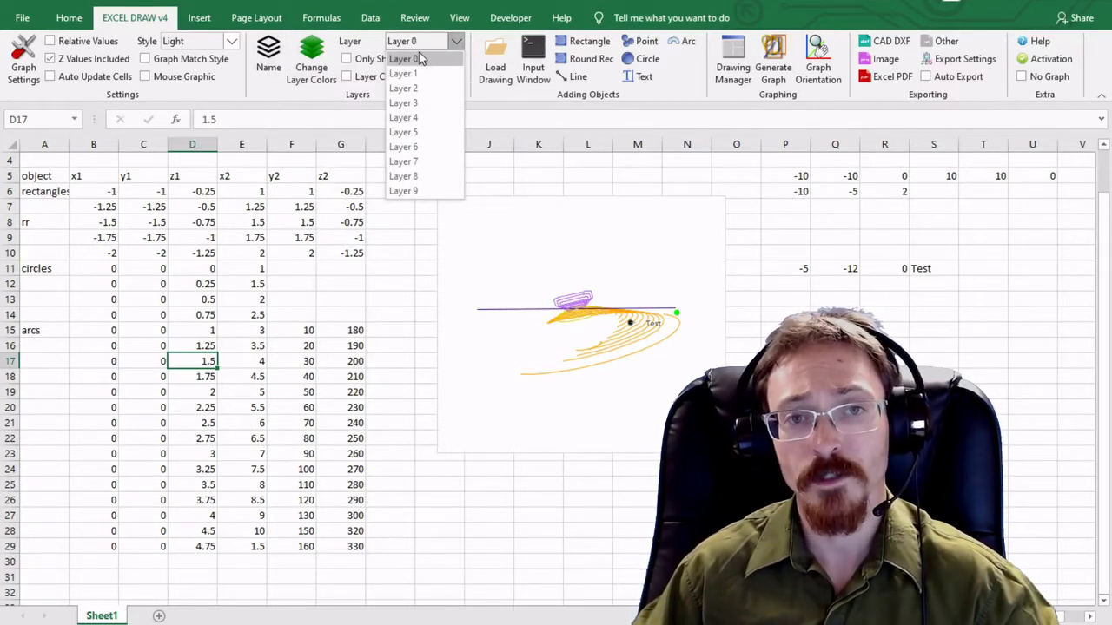
click(368, 423)
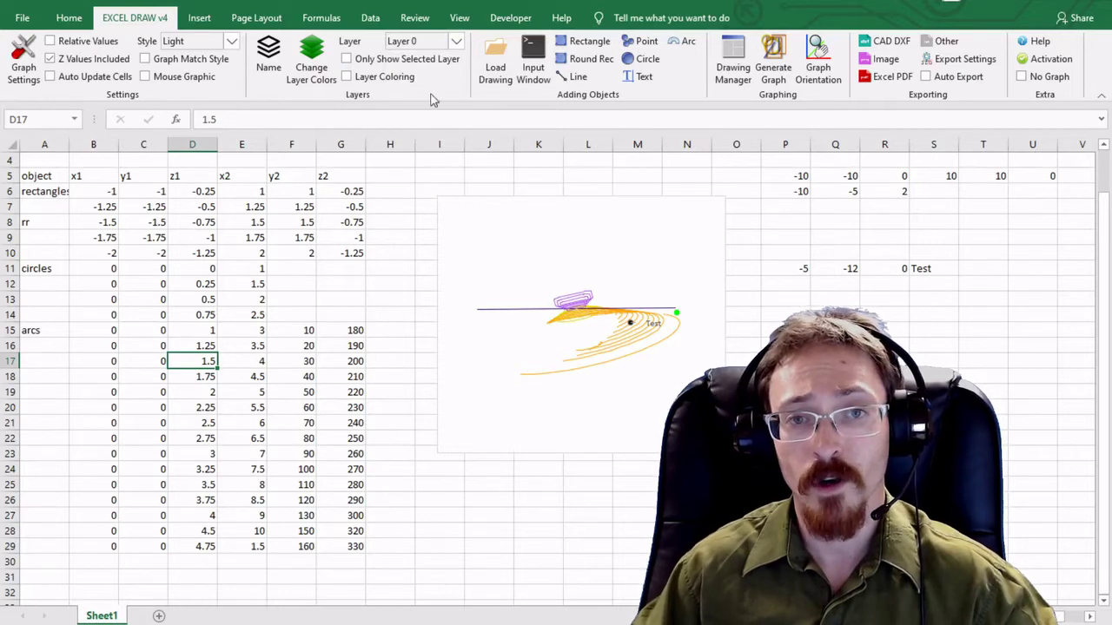
click(452, 43)
click(424, 75)
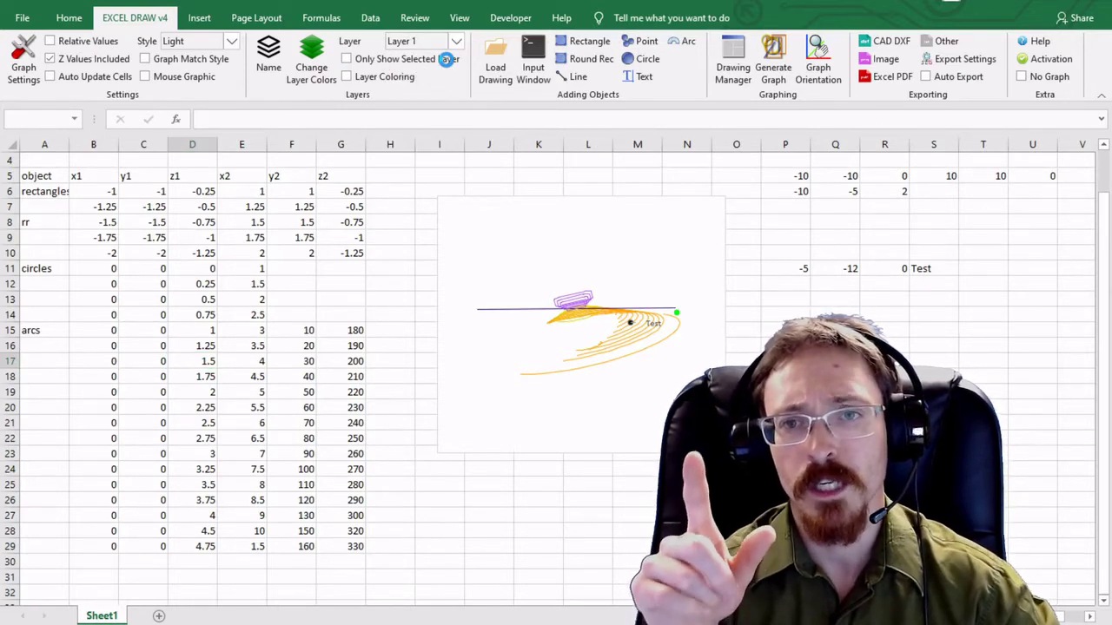
click(447, 59)
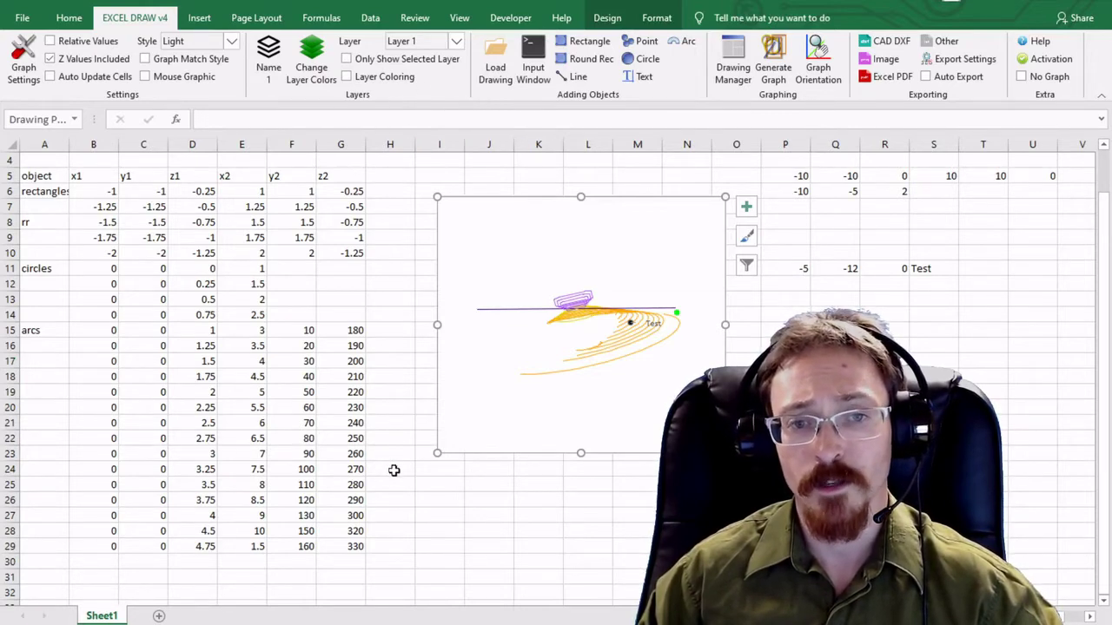
click(457, 46)
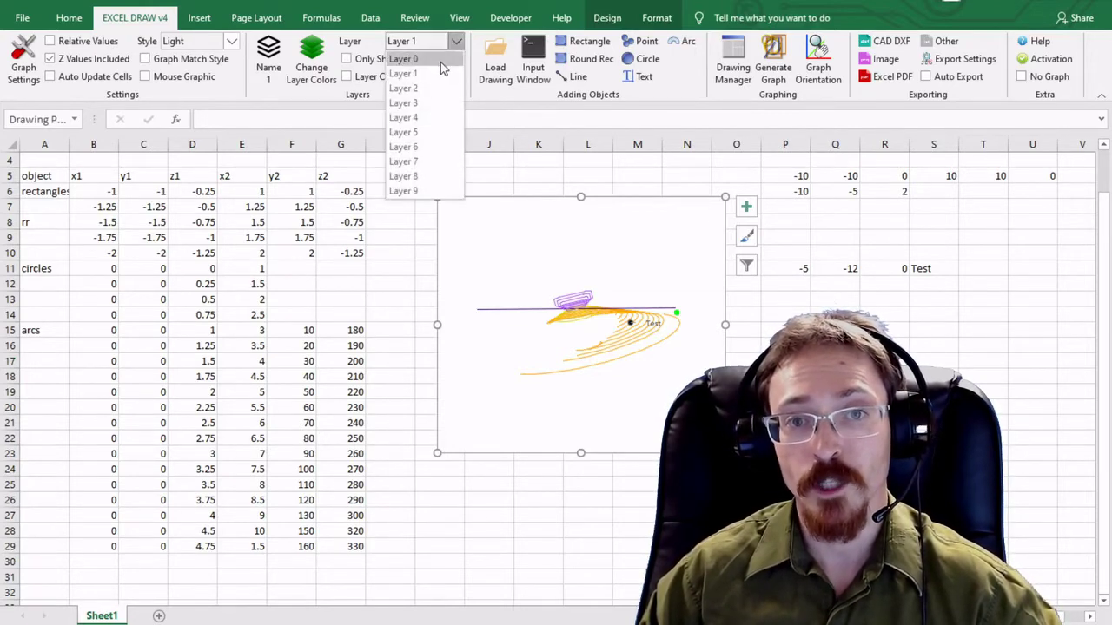
click(434, 88)
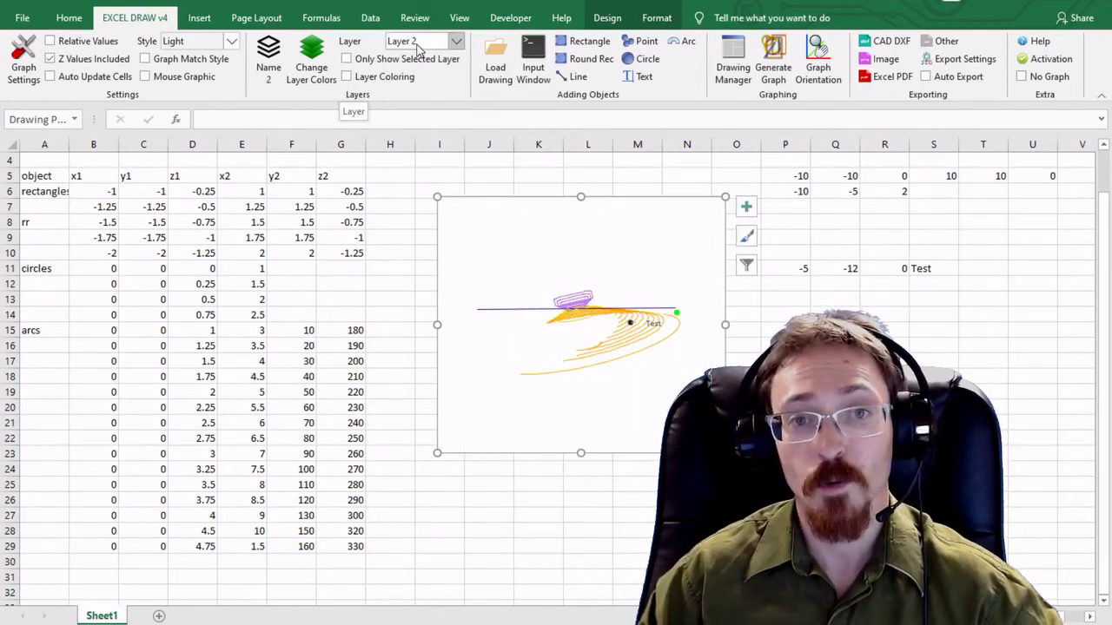
Enter the new circle's values 0, 0, -5 and 12 in cells I26 to L26
click(444, 500)
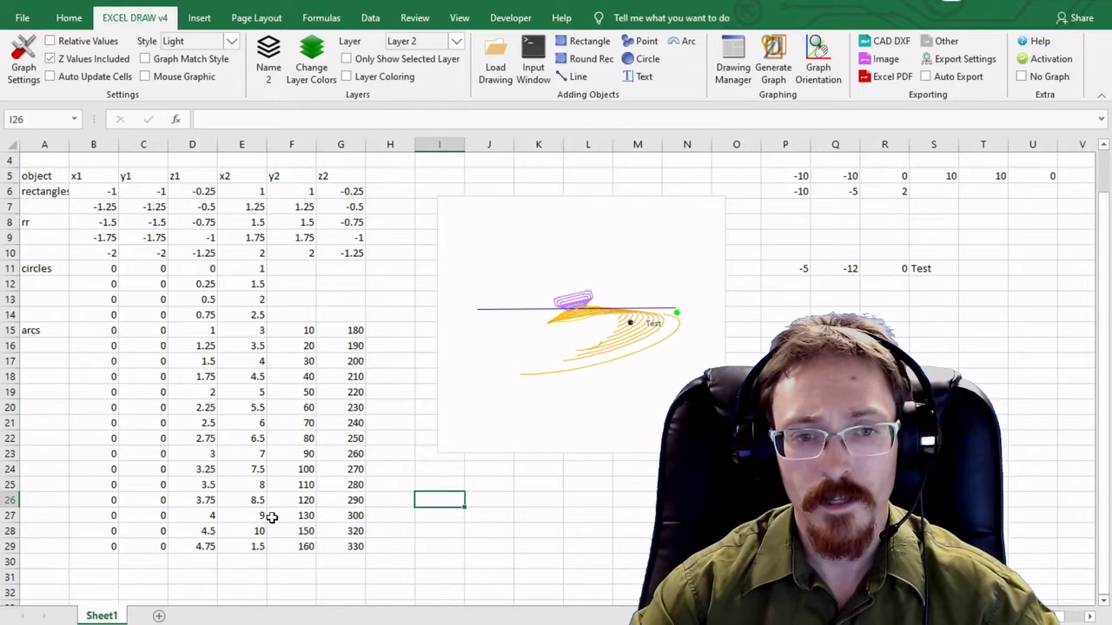
text(0)
key(Tab)
text(0)
key(Tab)
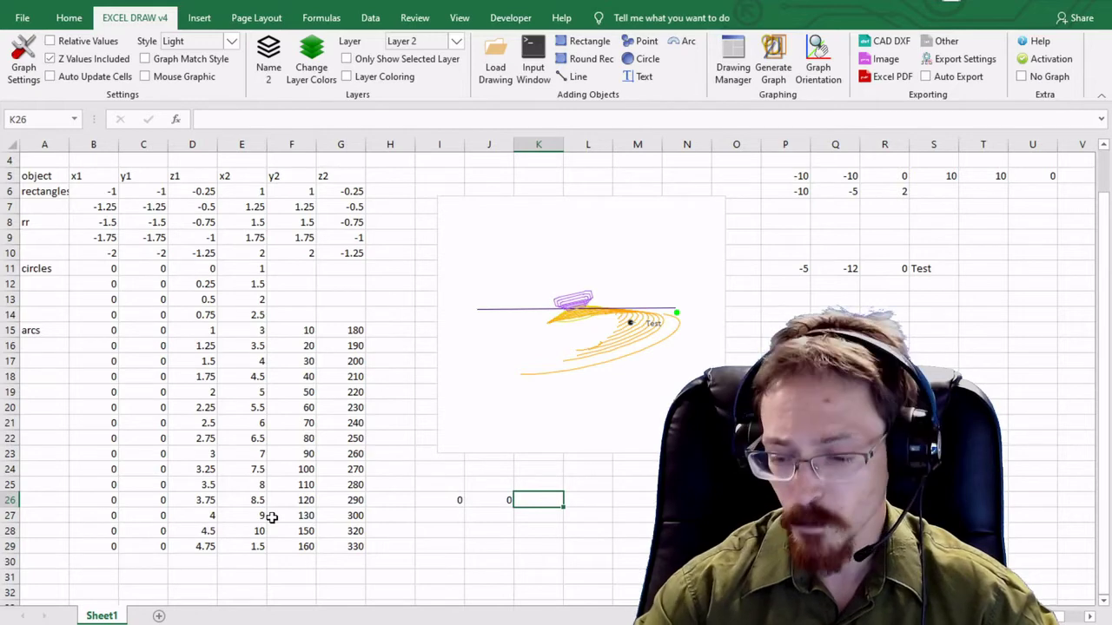
text(-5)
key(Tab)
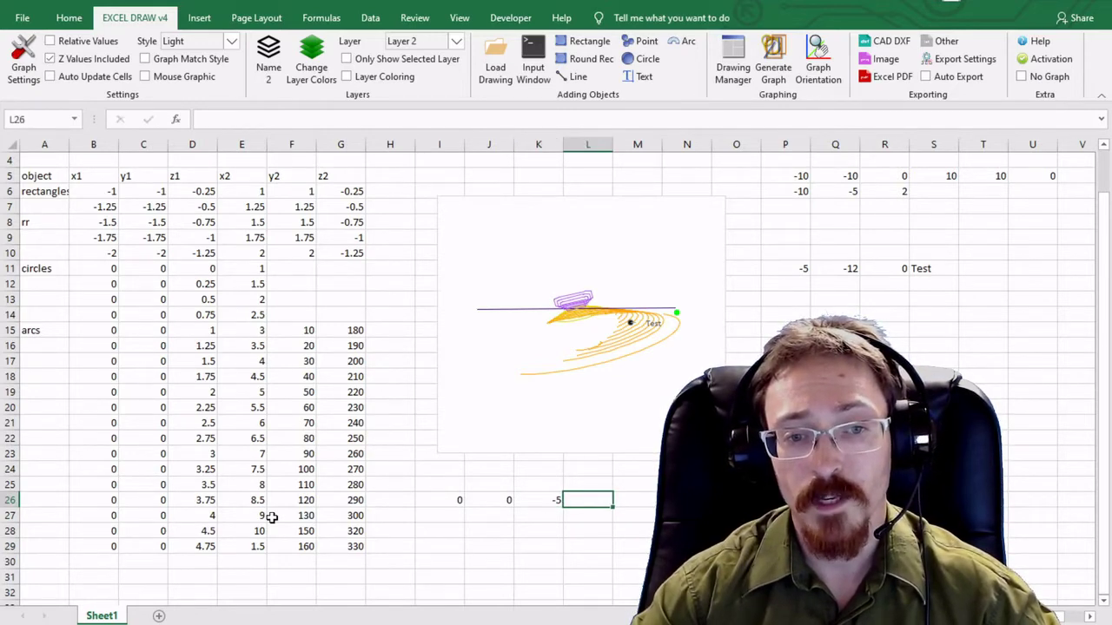
text(12)
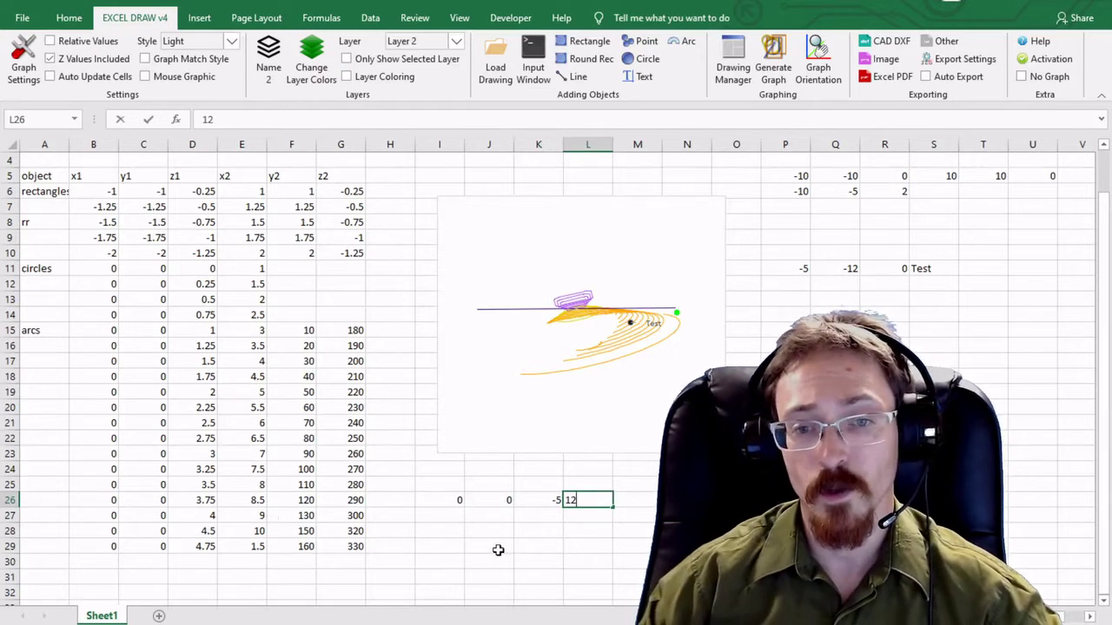
key(Return)
Add a circle on Layer 2 from the values in I26:L26
drag(461, 501, 603, 502)
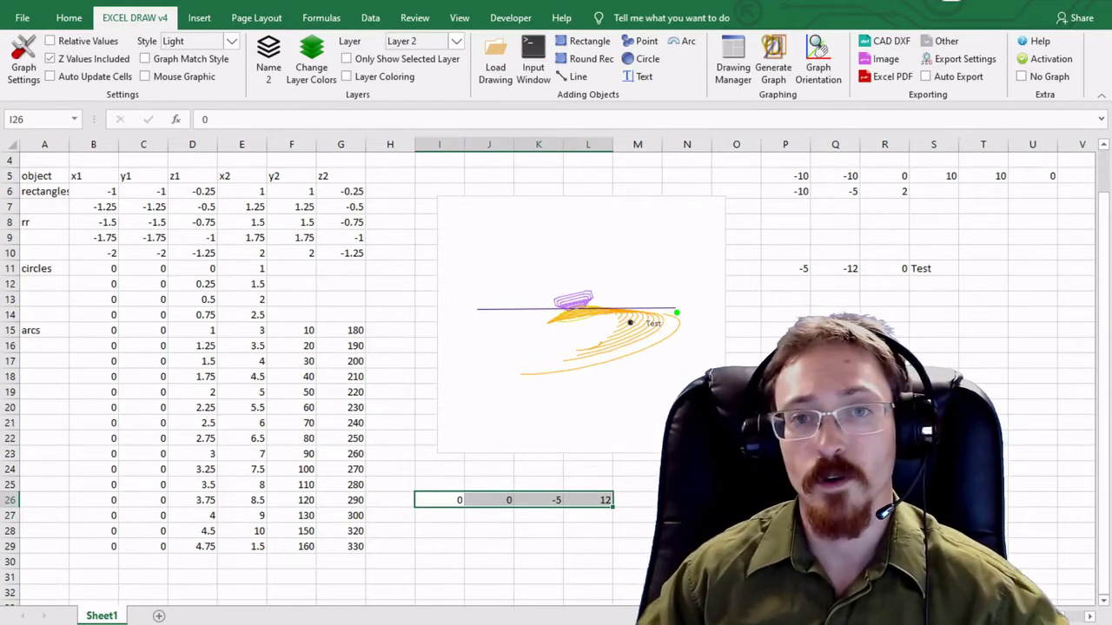
click(636, 61)
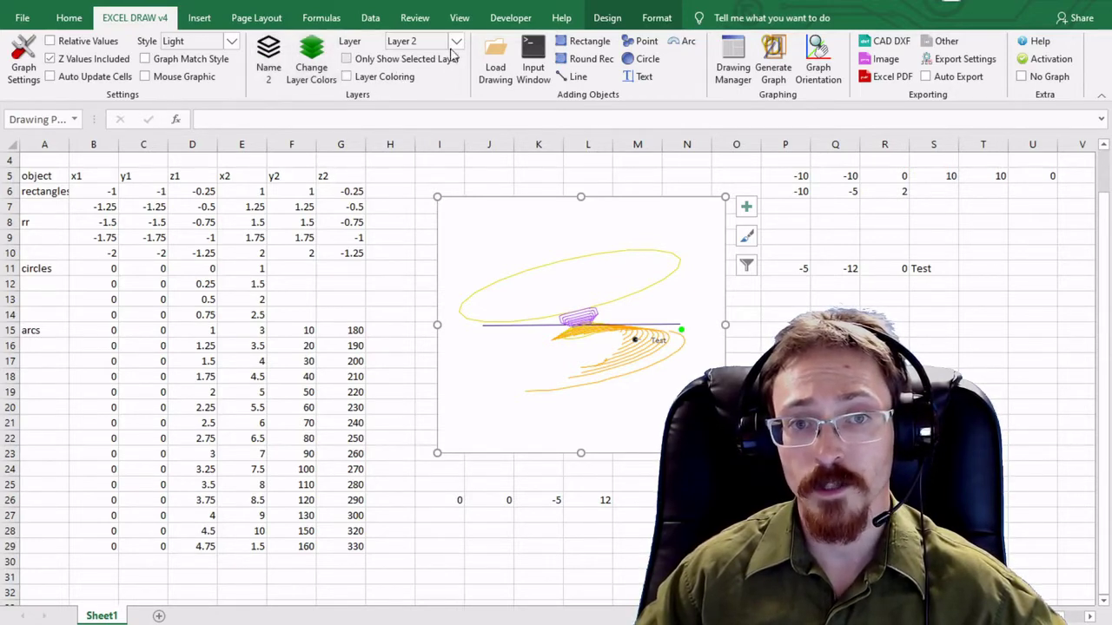
Show only the selected layer and isolate Layer 2, Layer 0 and Layer 1 in turn
click(375, 59)
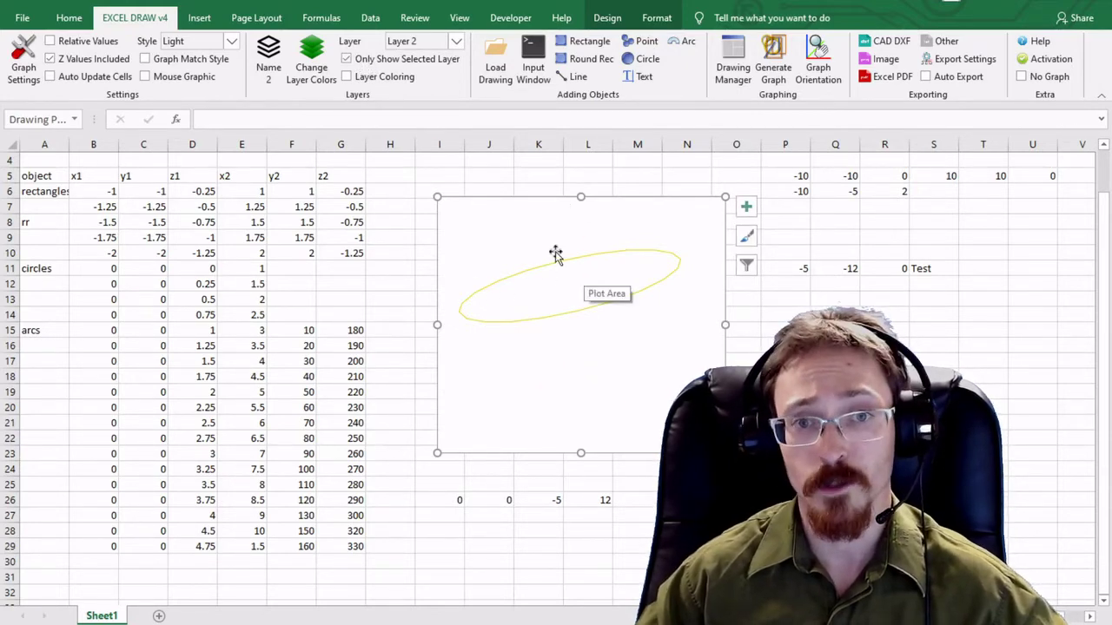
click(456, 40)
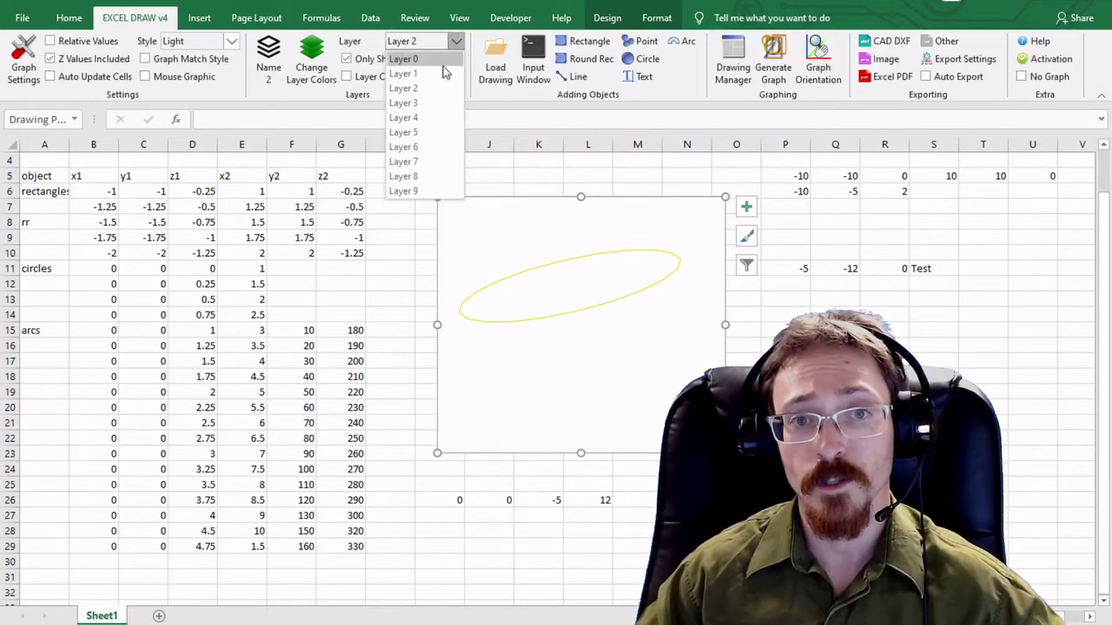
click(444, 69)
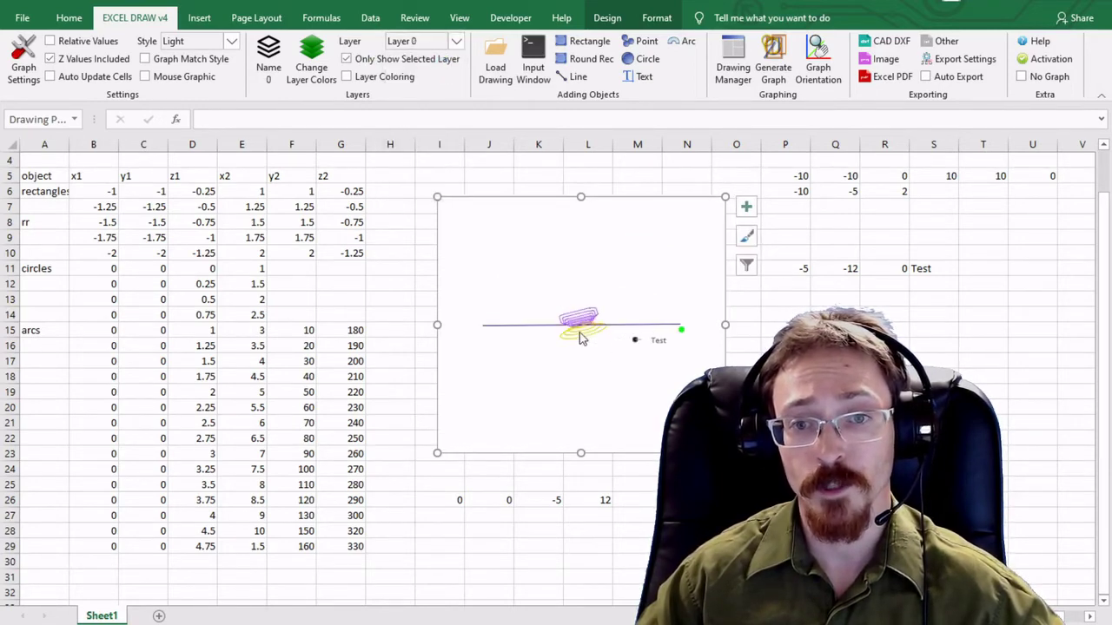
click(455, 42)
click(427, 74)
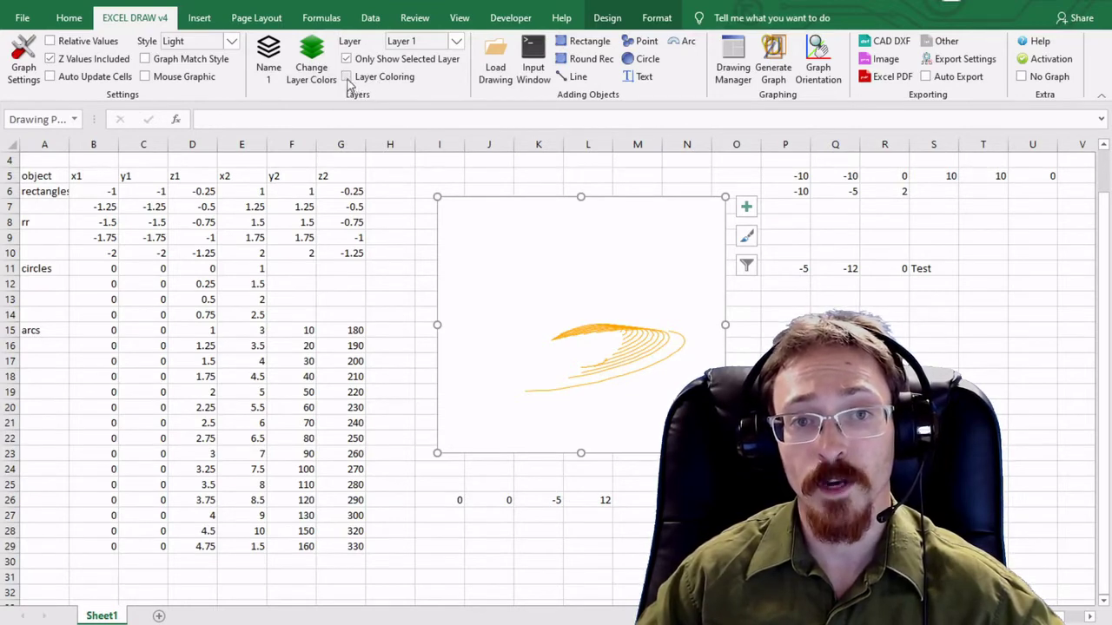
Show the objects of all layers again and turn on layer coloring
click(455, 42)
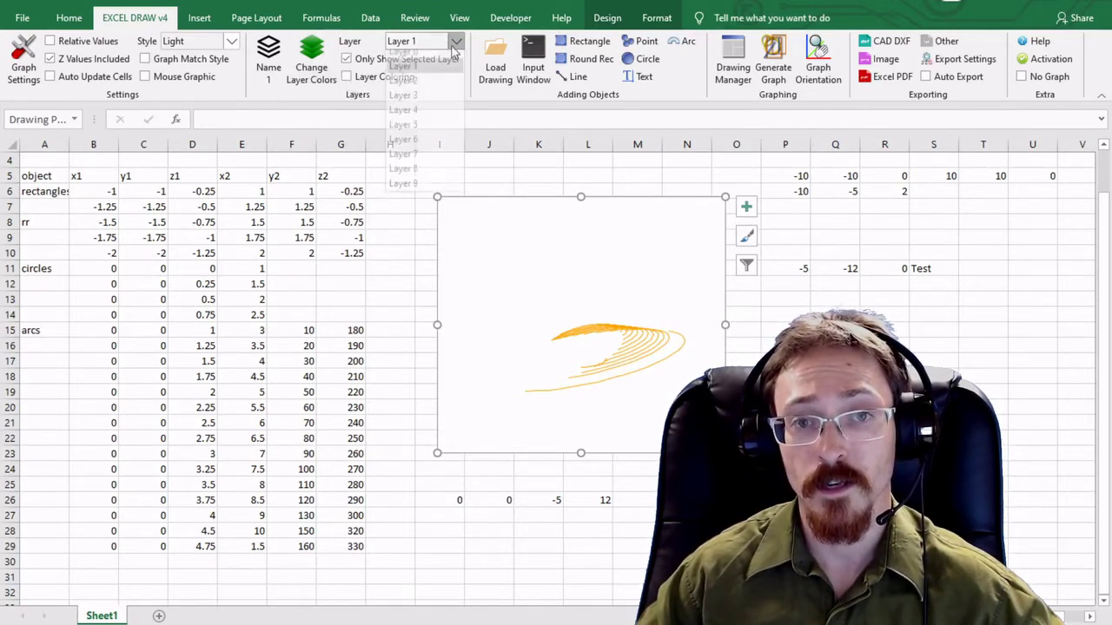
click(363, 43)
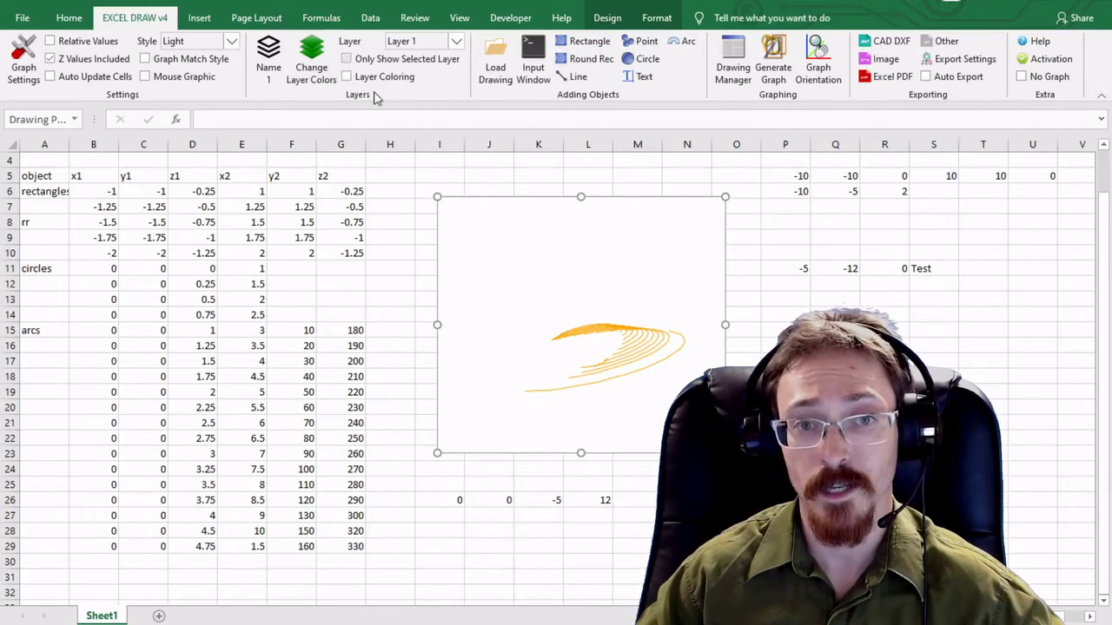
click(524, 248)
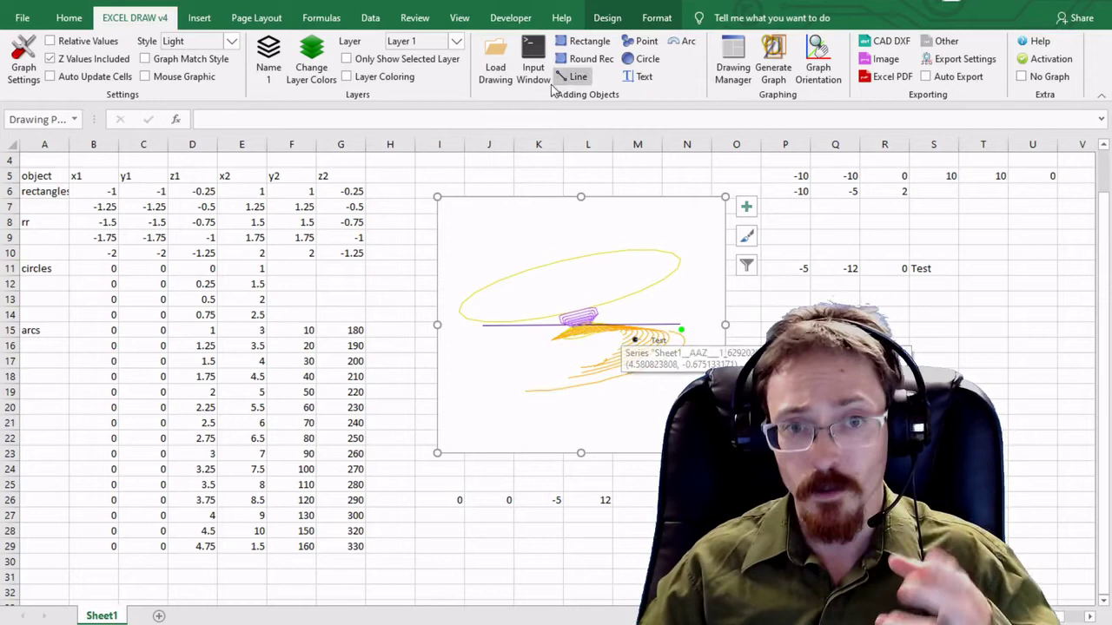
click(348, 78)
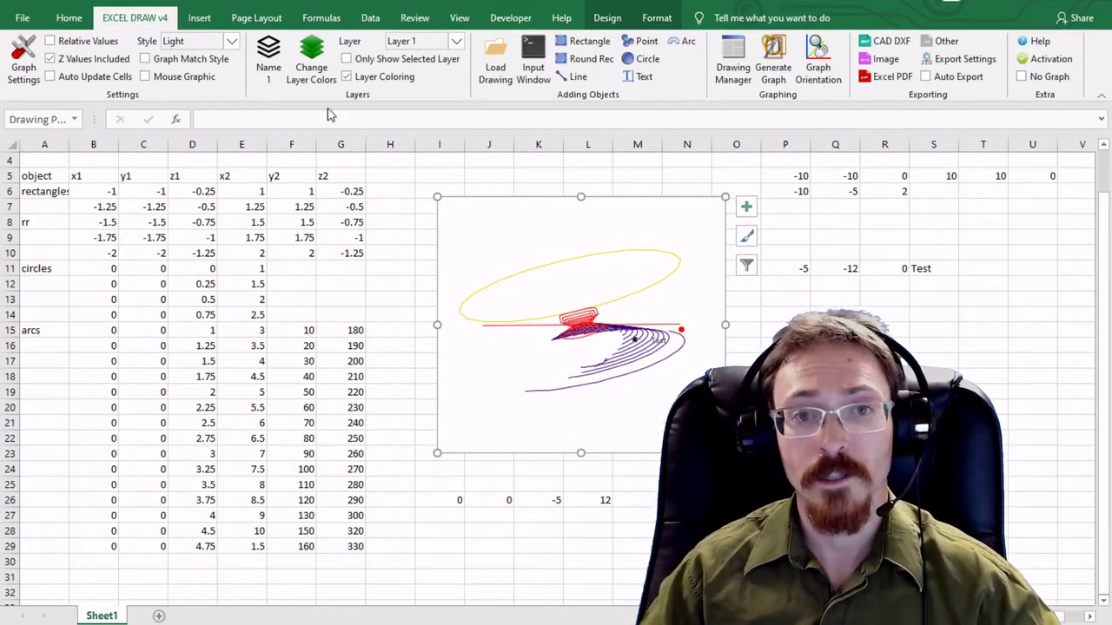
Open the layer color settings, set layer 0 to pull its color from Circle and save
click(311, 61)
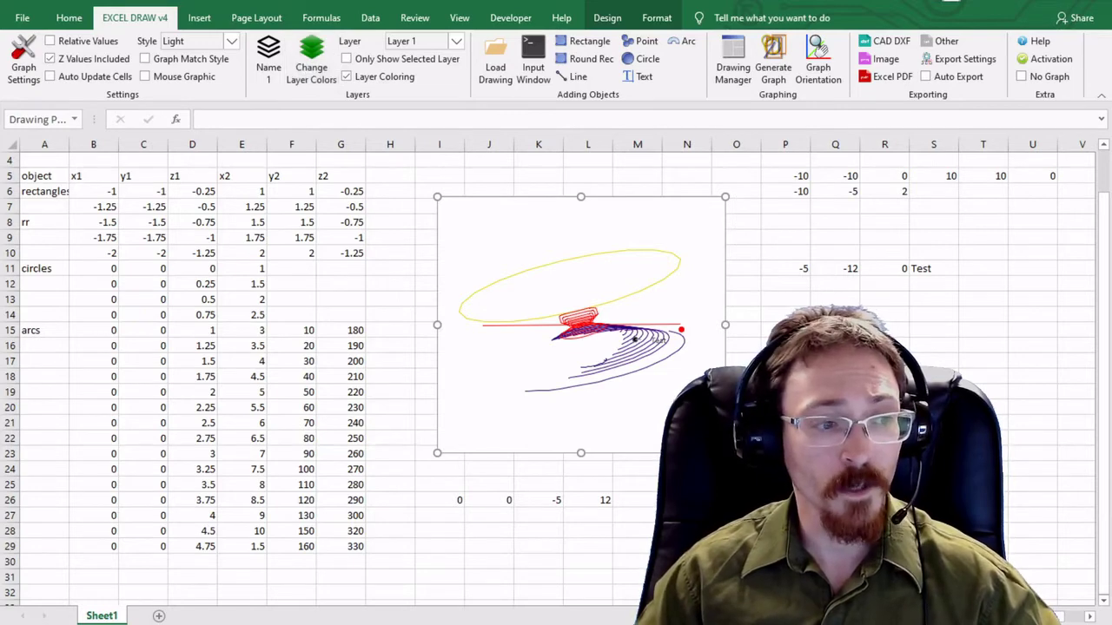
drag(496, 298, 233, 220)
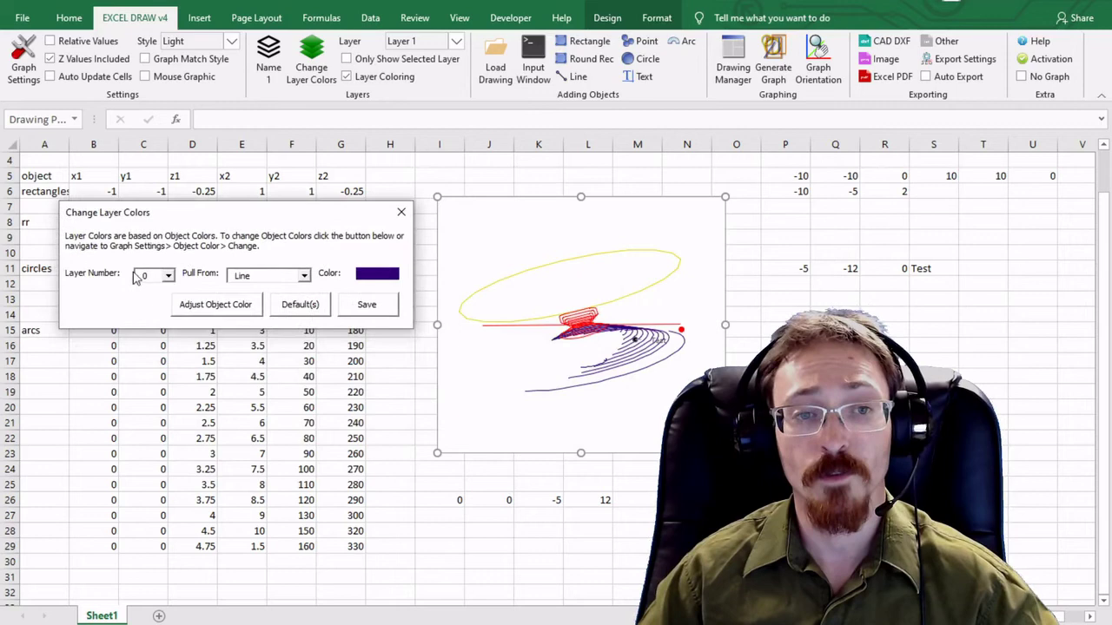
click(164, 278)
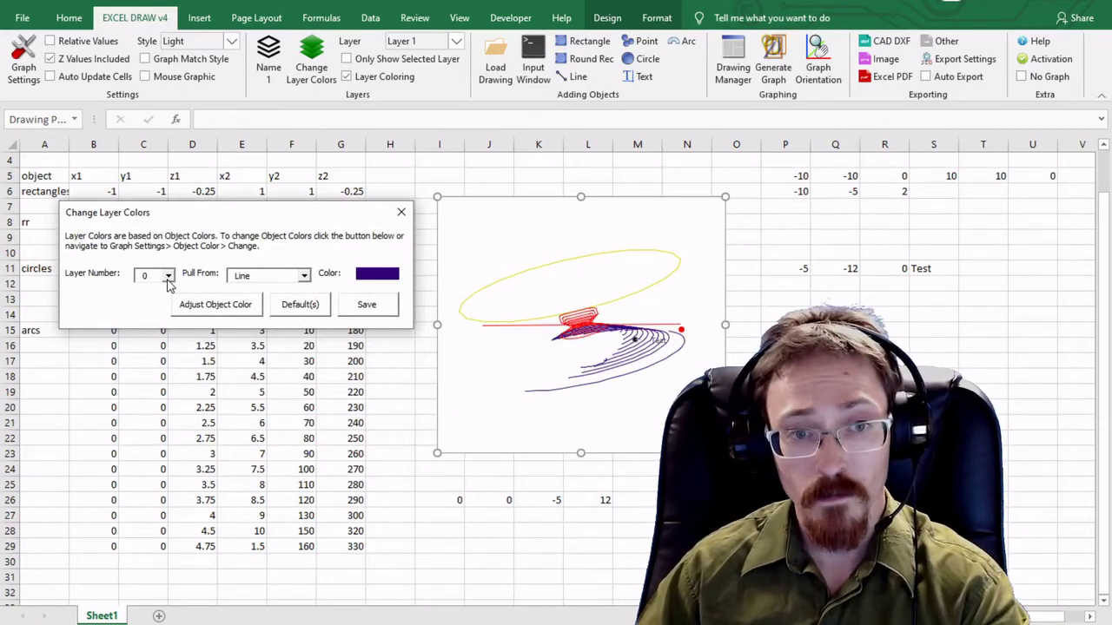
click(304, 276)
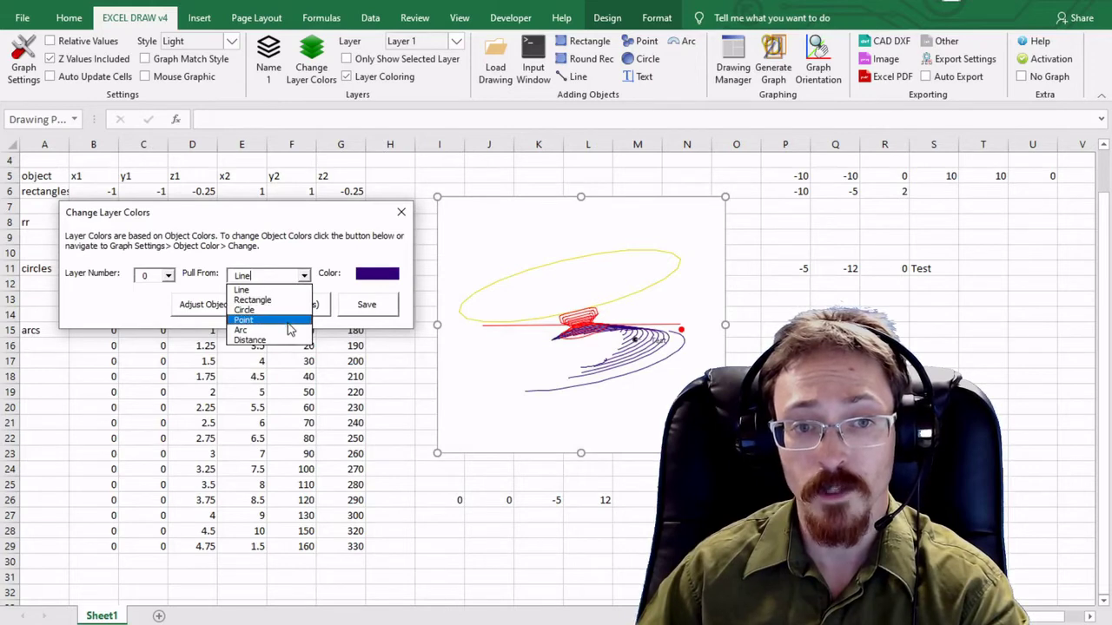
click(275, 314)
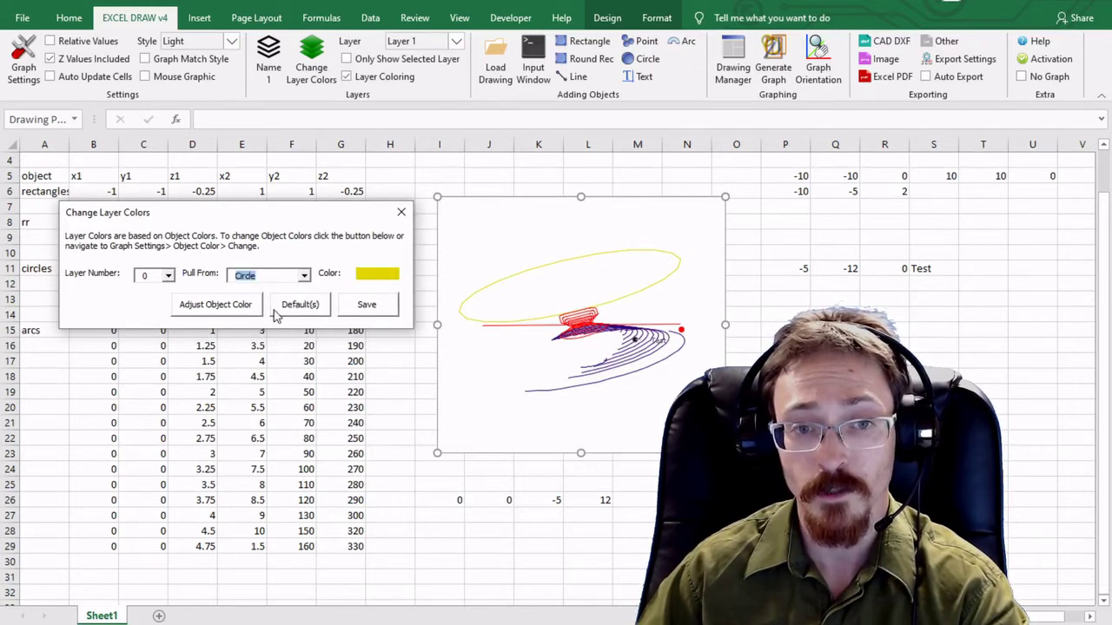
click(366, 310)
click(366, 310)
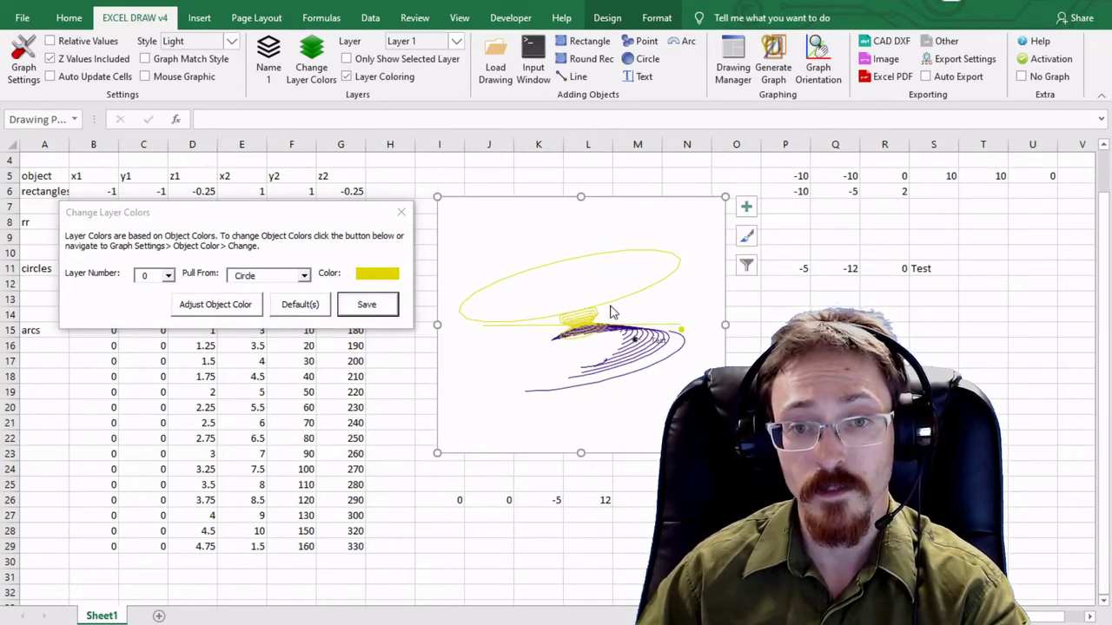
Set layer 0 to pull its color from Line and save the change
click(303, 275)
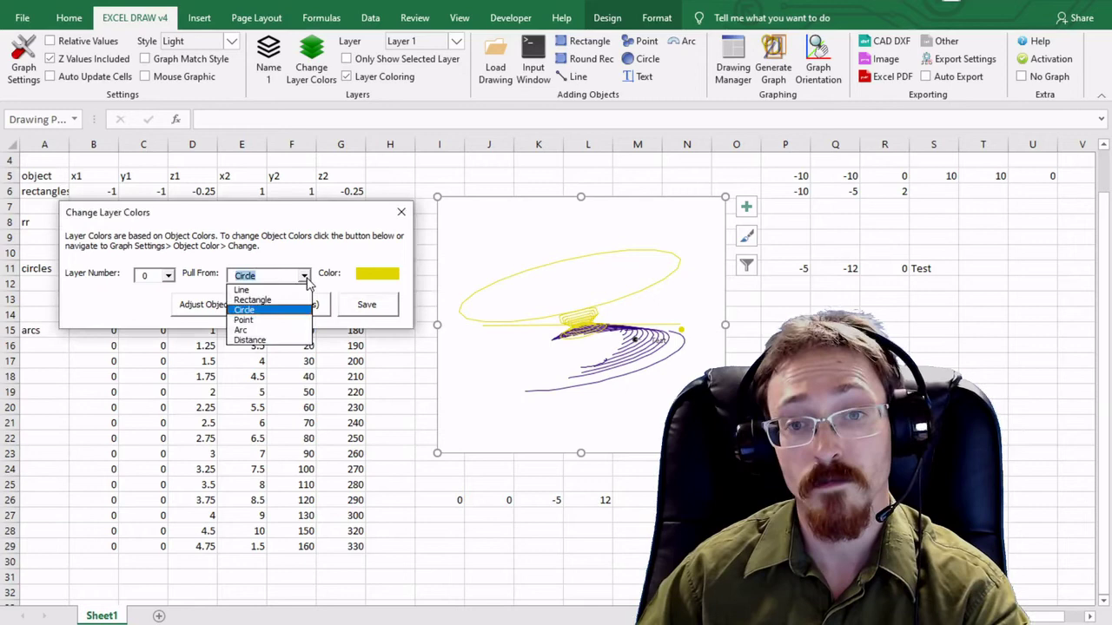
click(260, 290)
click(367, 308)
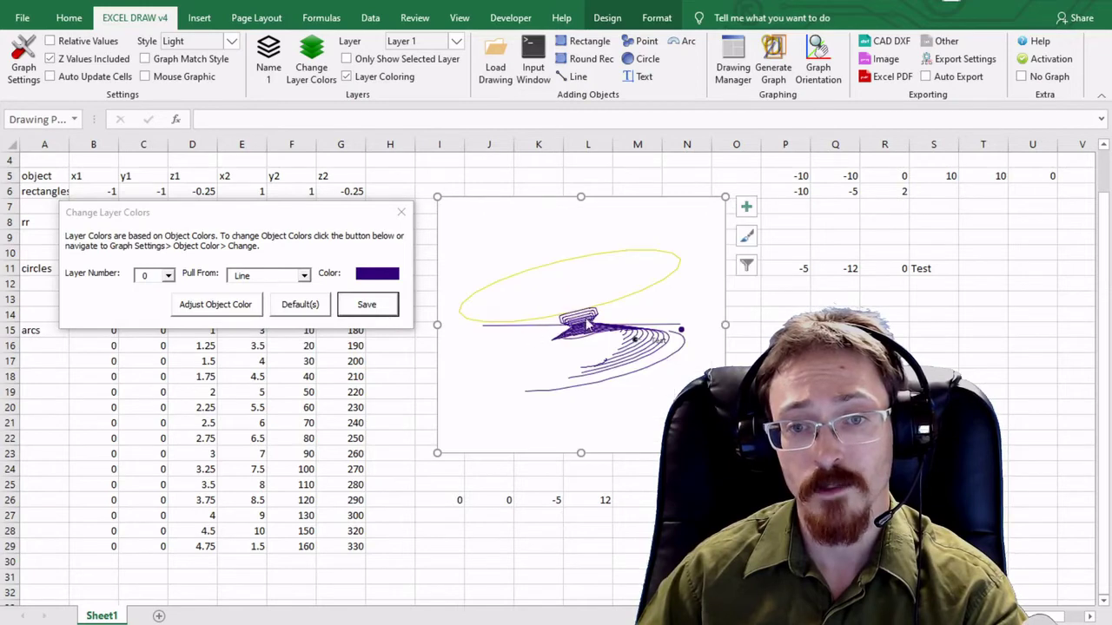
Set layer 0 to pull its color from Rectangle, save and close the layer color settings
click(304, 275)
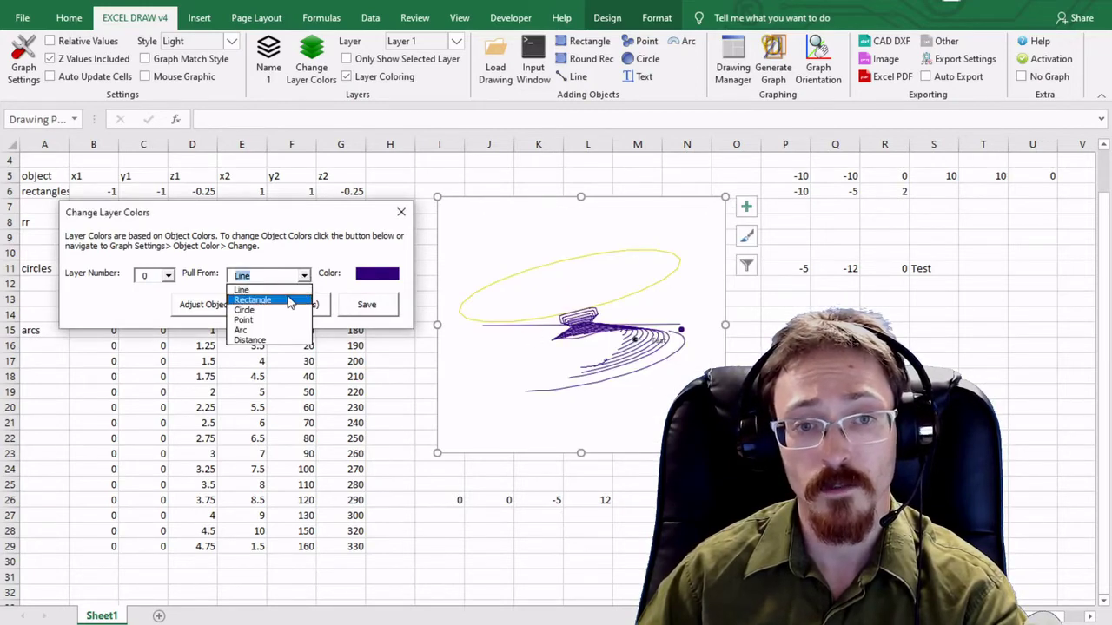
click(260, 295)
click(374, 305)
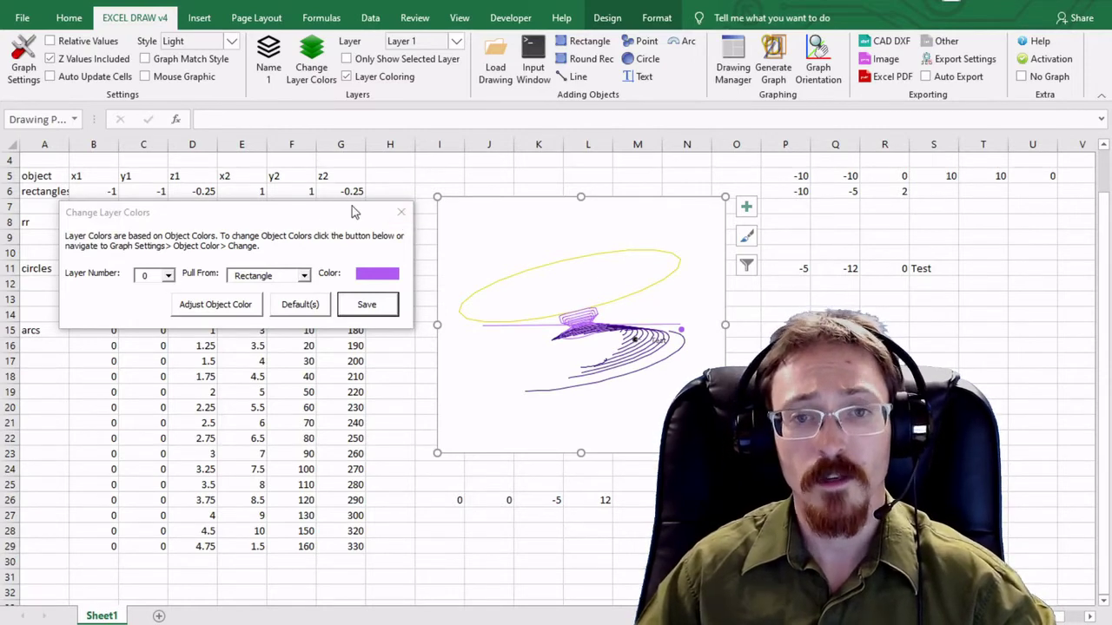
click(400, 212)
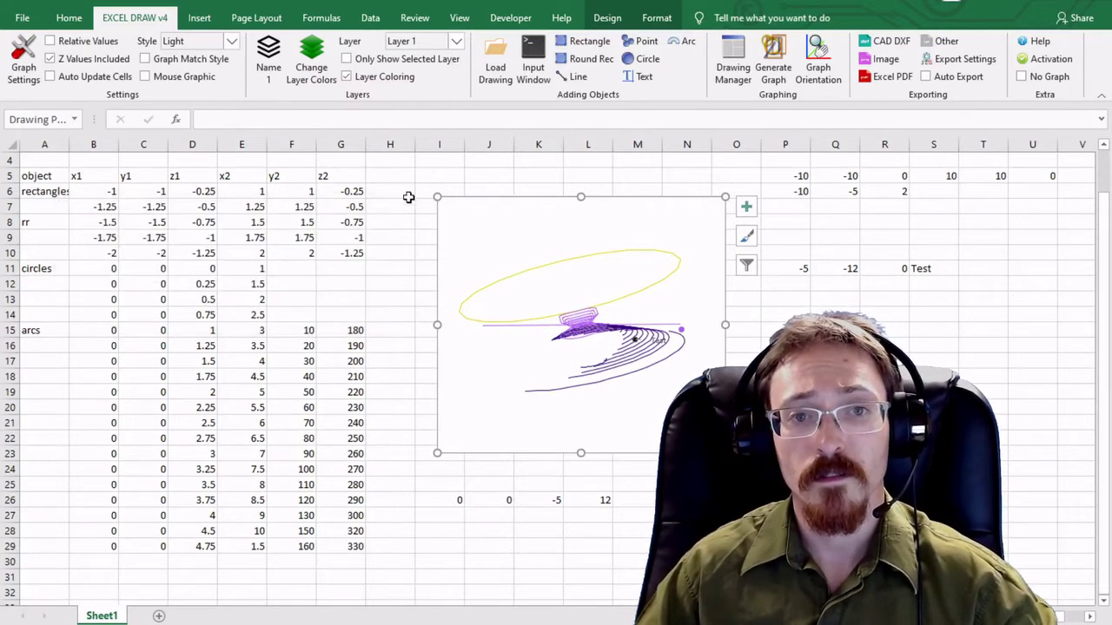
Open the layer names, set the default name of layer 1 to "Layer 1" and save the default names
click(271, 71)
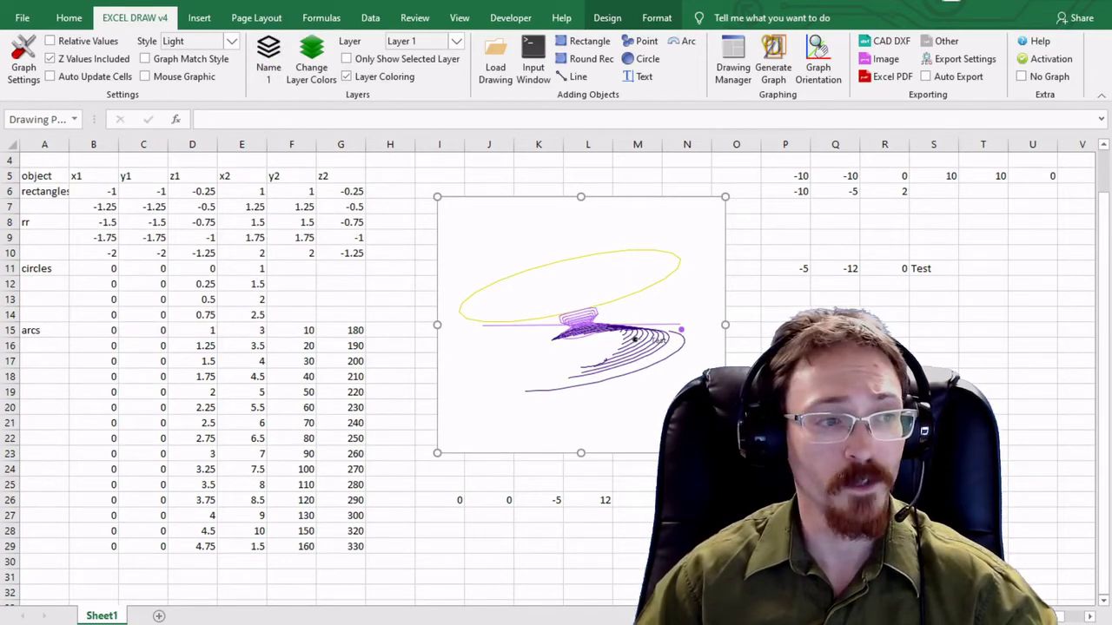
drag(258, 124, 240, 152)
drag(108, 150, 165, 149)
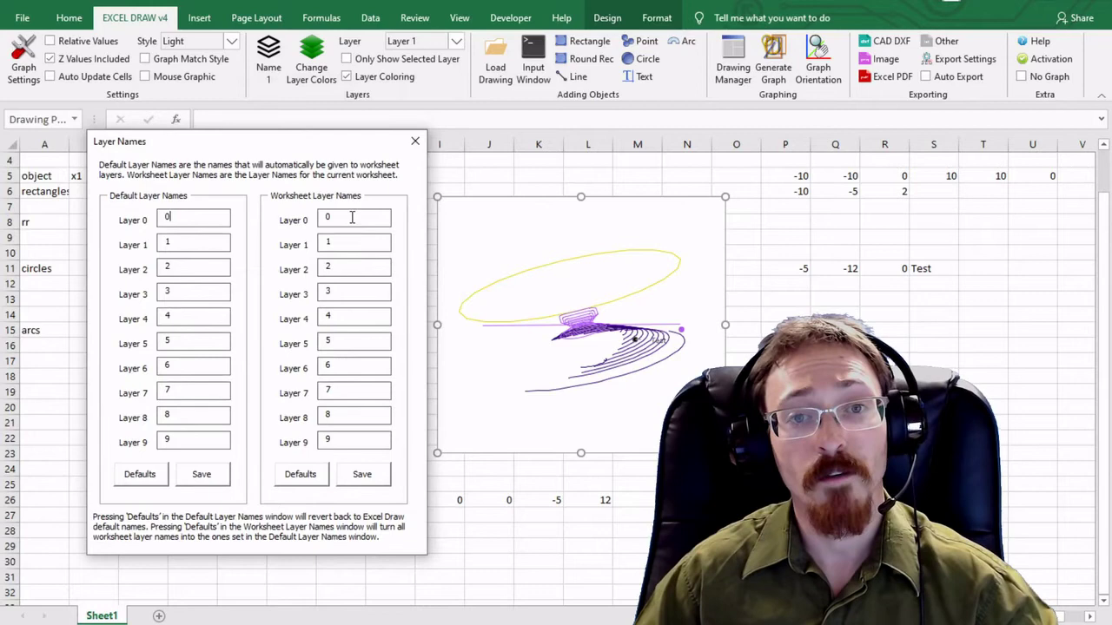
click(206, 221)
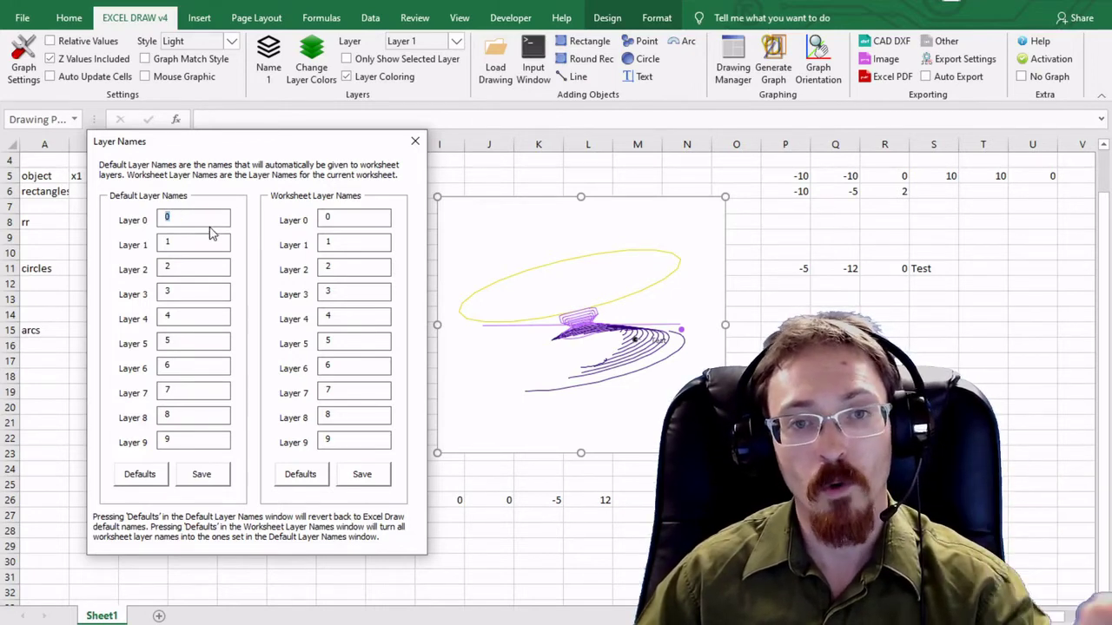
click(348, 218)
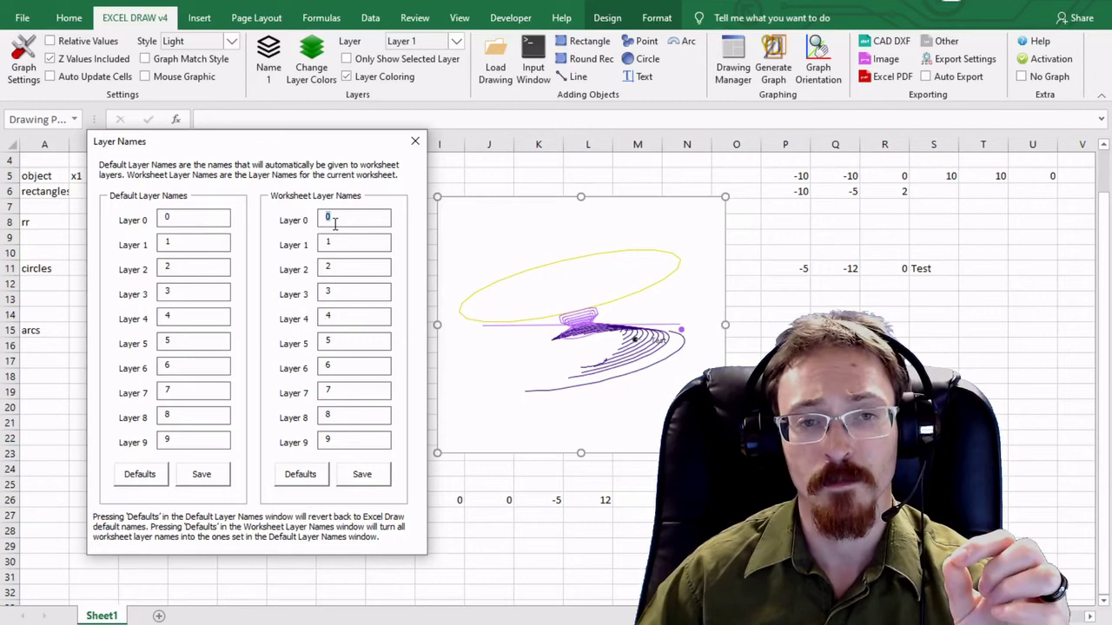
click(159, 244)
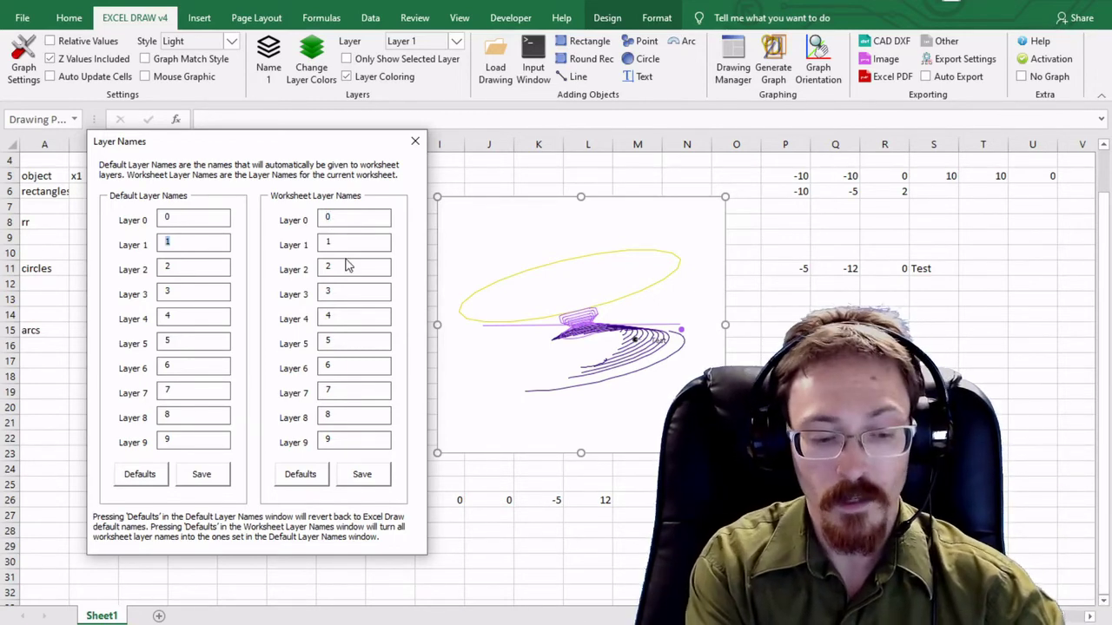
text(Layer)
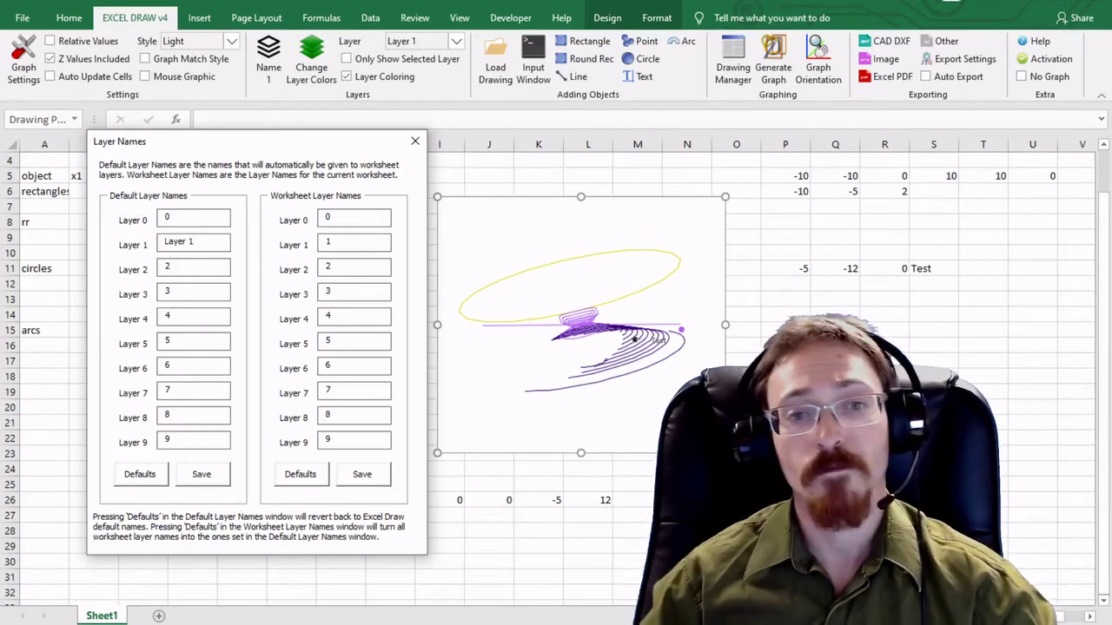
click(209, 477)
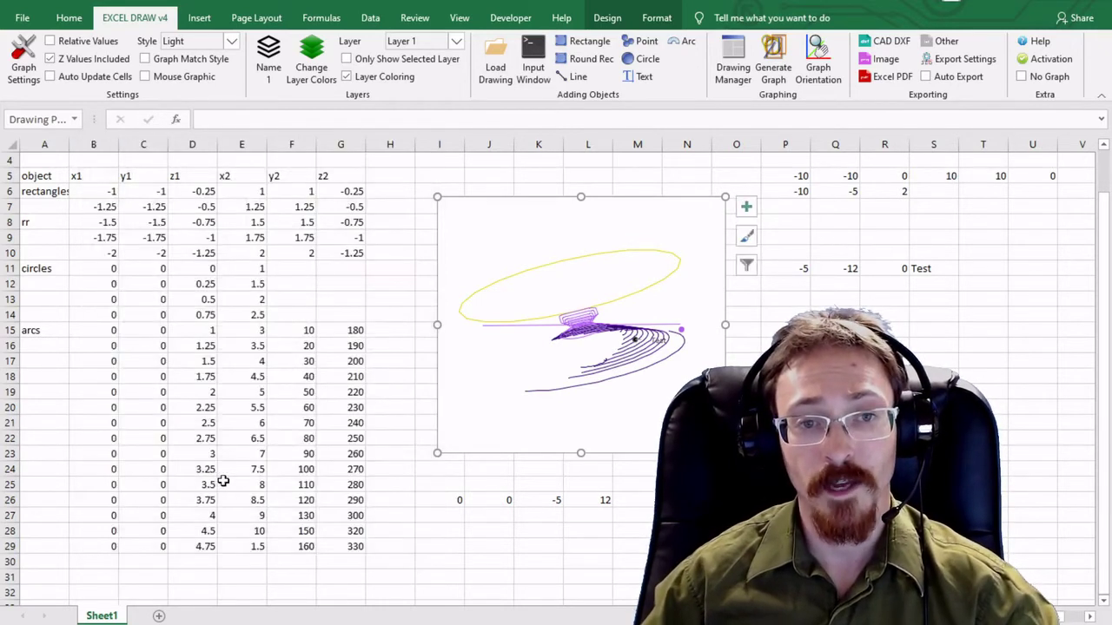
Set the worksheet name of layer 0 to "Layer zero", save it and make Layer 0 the current layer
click(268, 59)
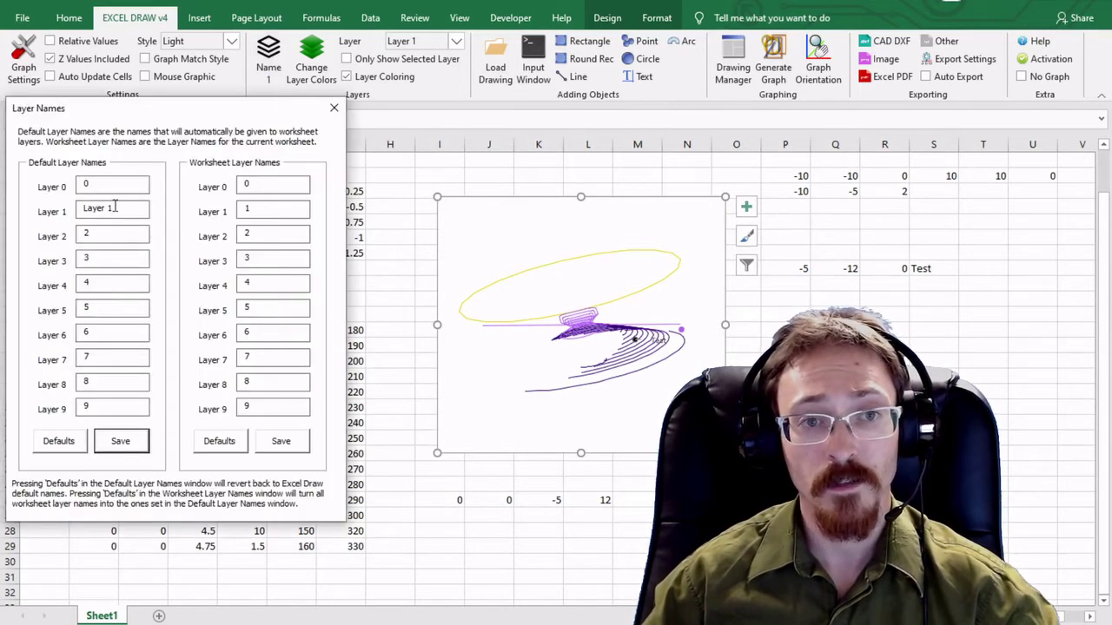
drag(118, 122, 183, 120)
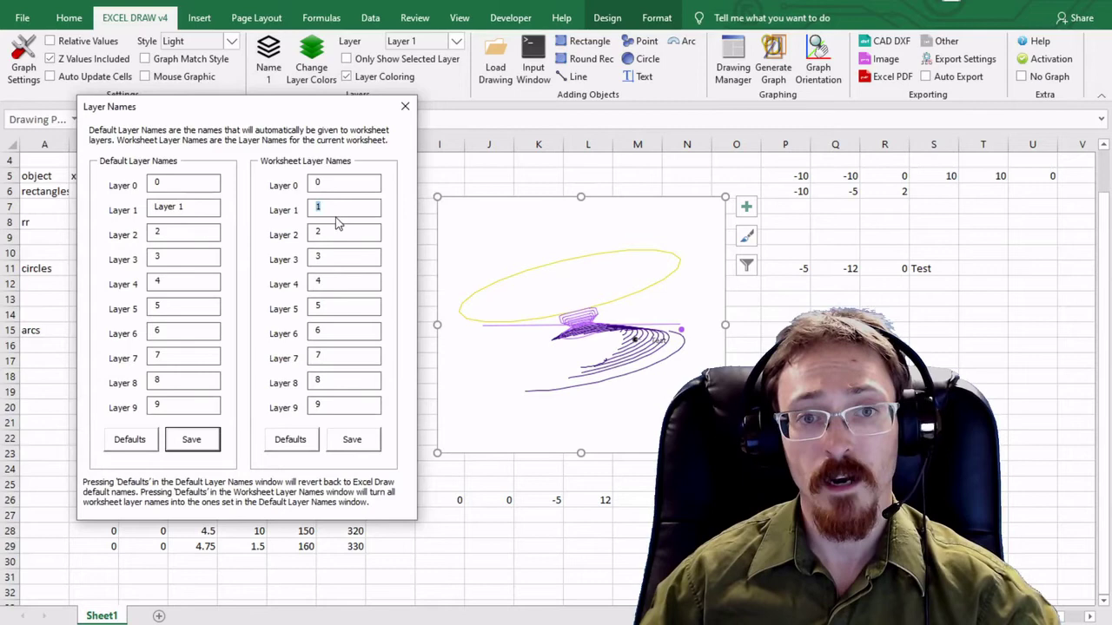
key(shift+Tab)
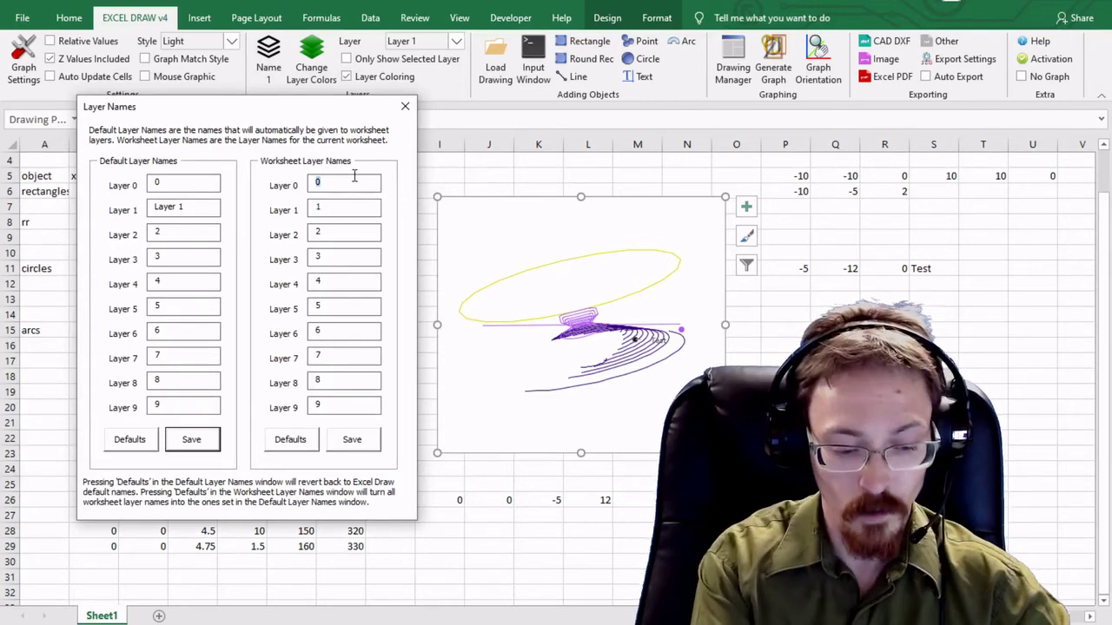
text(Layer zero)
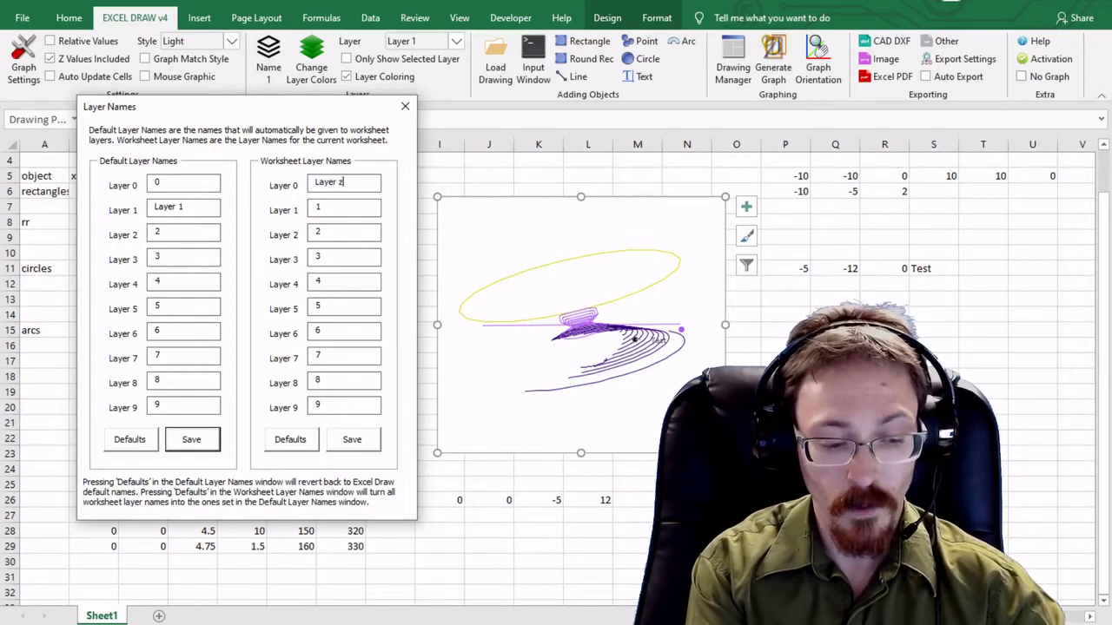
click(352, 439)
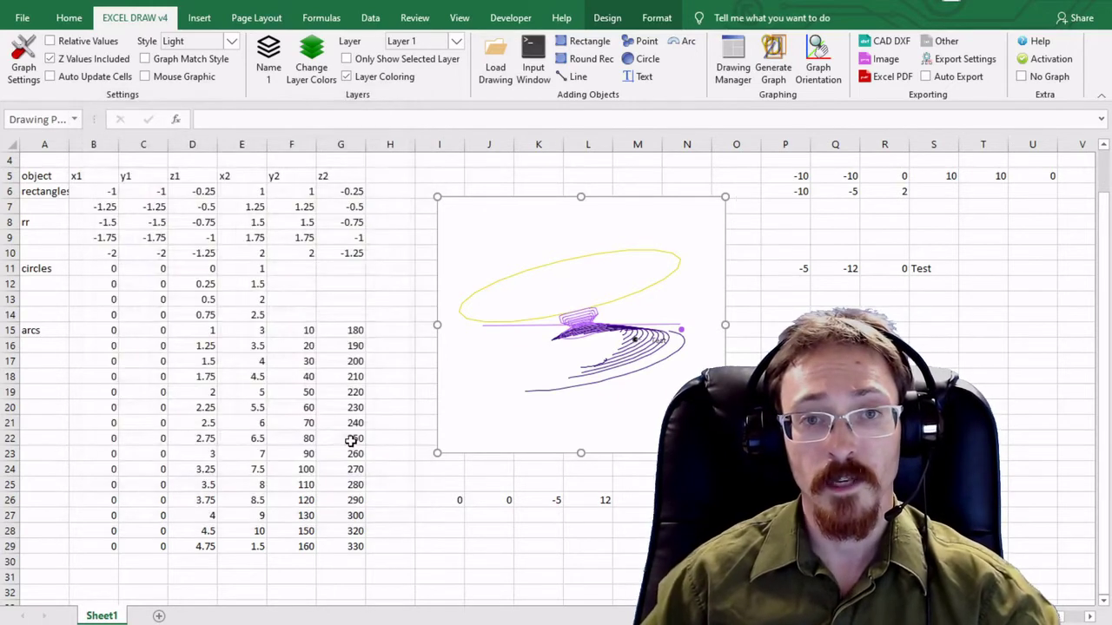
click(456, 41)
click(441, 67)
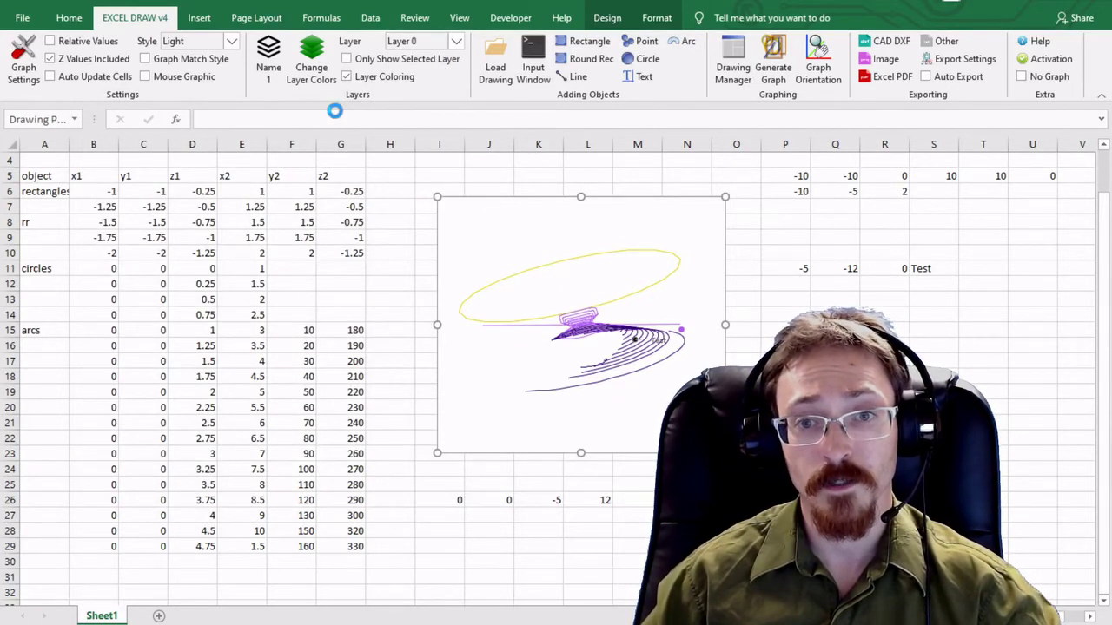